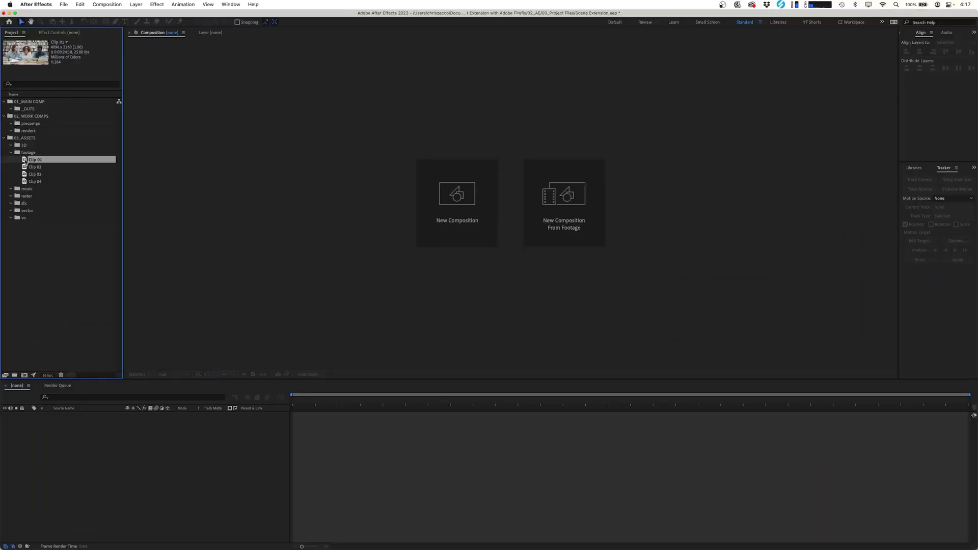
Create a comp from Clip 01, name it Base, and file it in the _OUTS folder.
left_click_drag(25, 160, 458, 201)
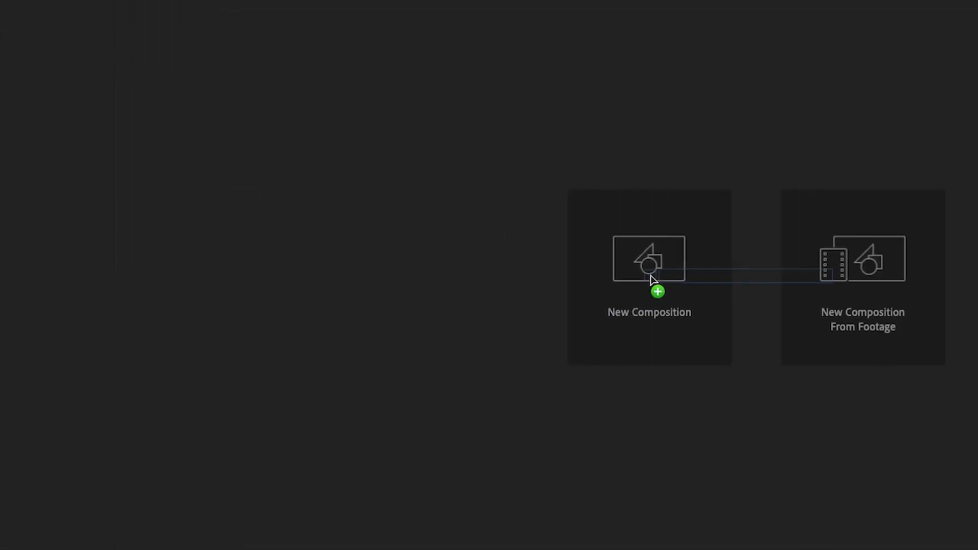
left_click_drag(652, 279, 655, 279)
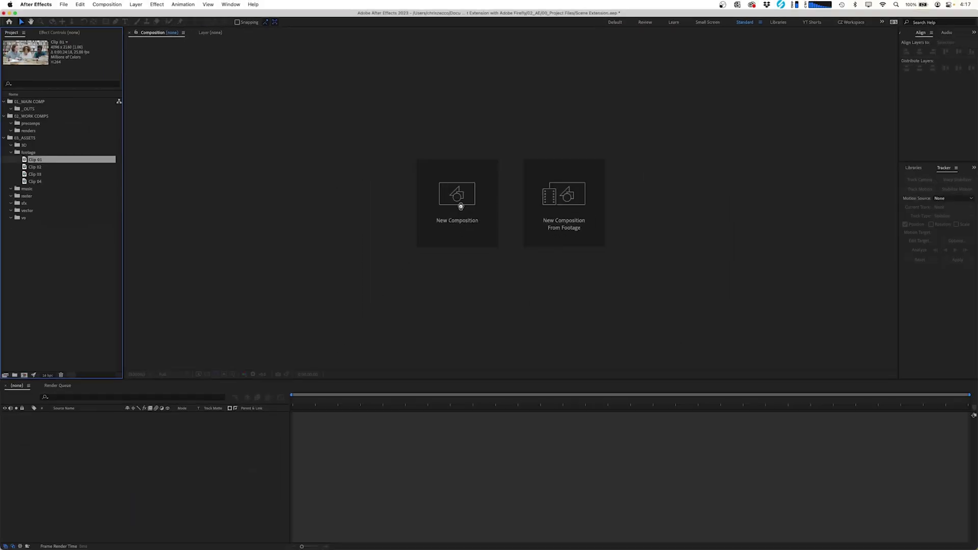
left_click_drag(461, 206, 460, 207)
key("Return")
type("R")
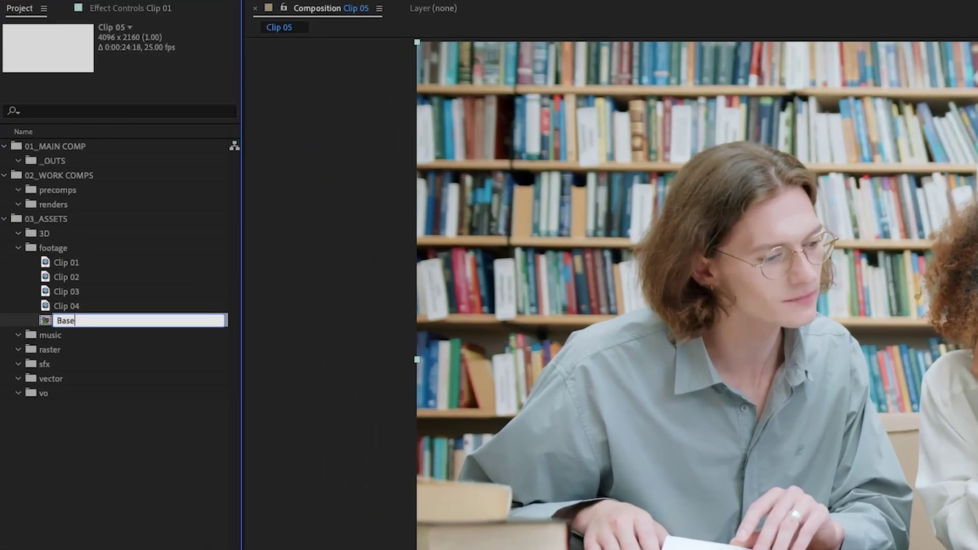
key("Return")
left_click_drag(61, 328, 47, 159)
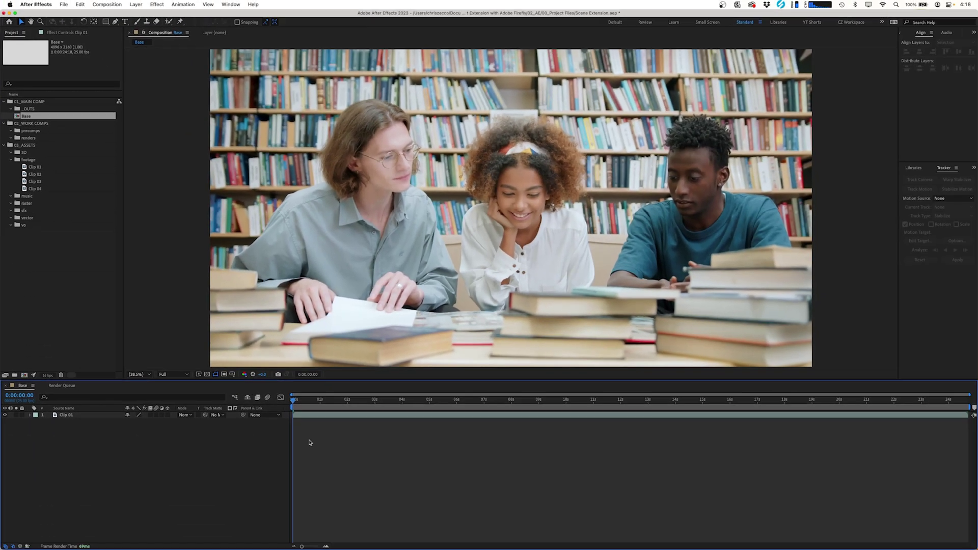
Resize the Base comp to 1080x1920 and scale Clip 01 down to 53%.
key("super+k")
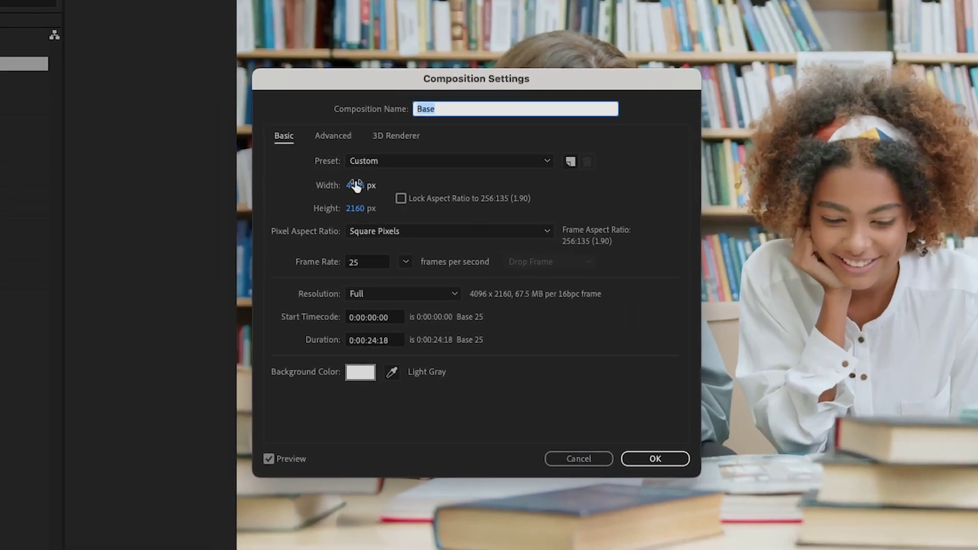
left_click(356, 185)
type("1080")
key("Tab")
type("1920")
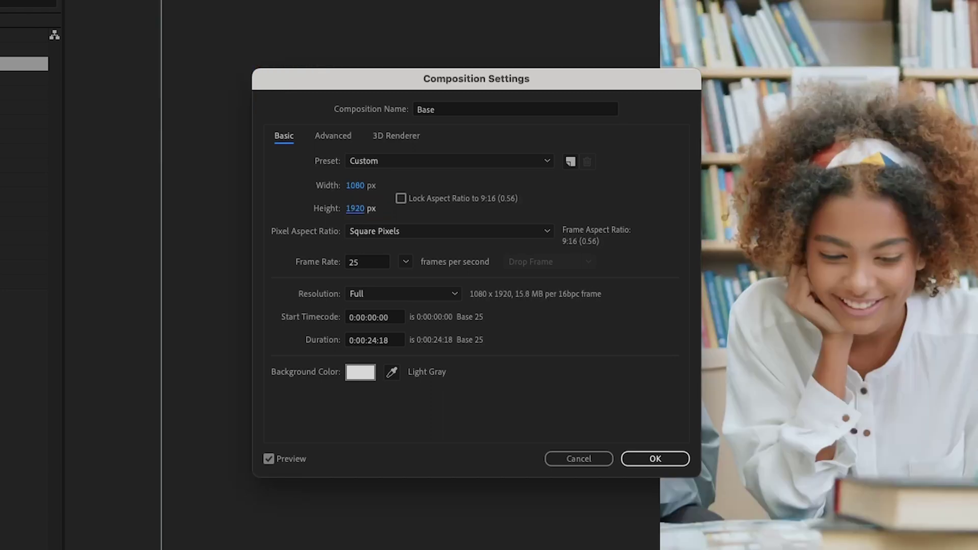
key("Return")
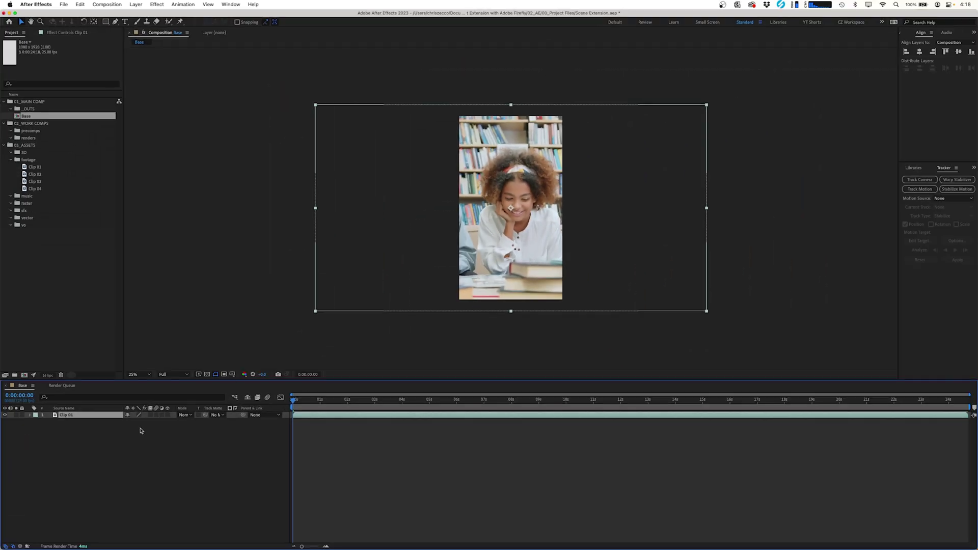
key("s")
left_click_drag(150, 423, 133, 421)
Align Clip 01 to the comp bottom, hide the Align panel, and nudge the clip right.
left_click_drag(488, 237, 505, 267)
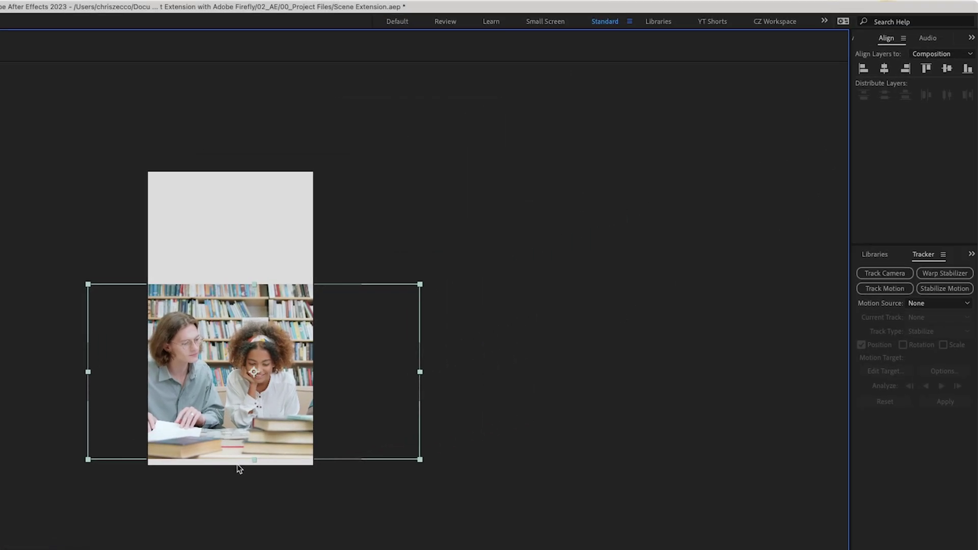
left_click(967, 69)
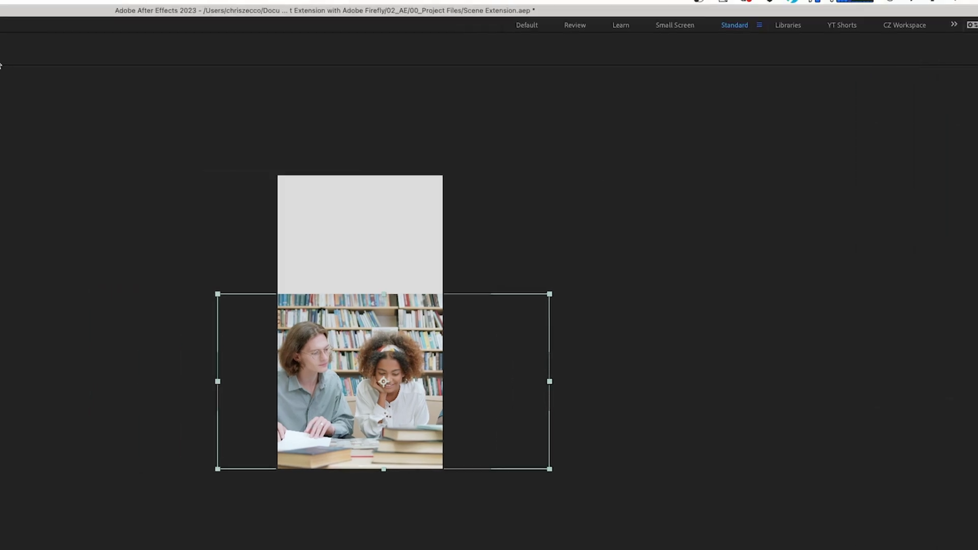
left_click(217, 6)
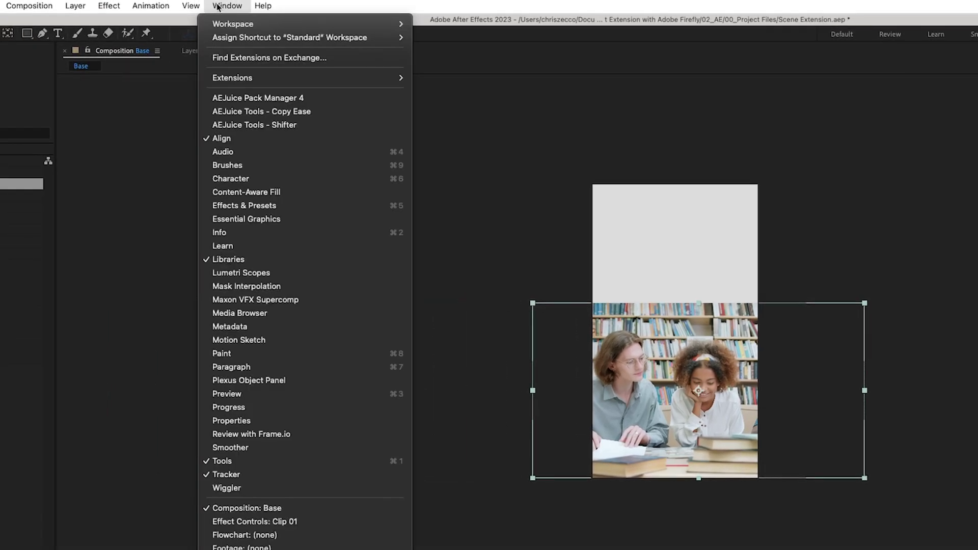
left_click(224, 138)
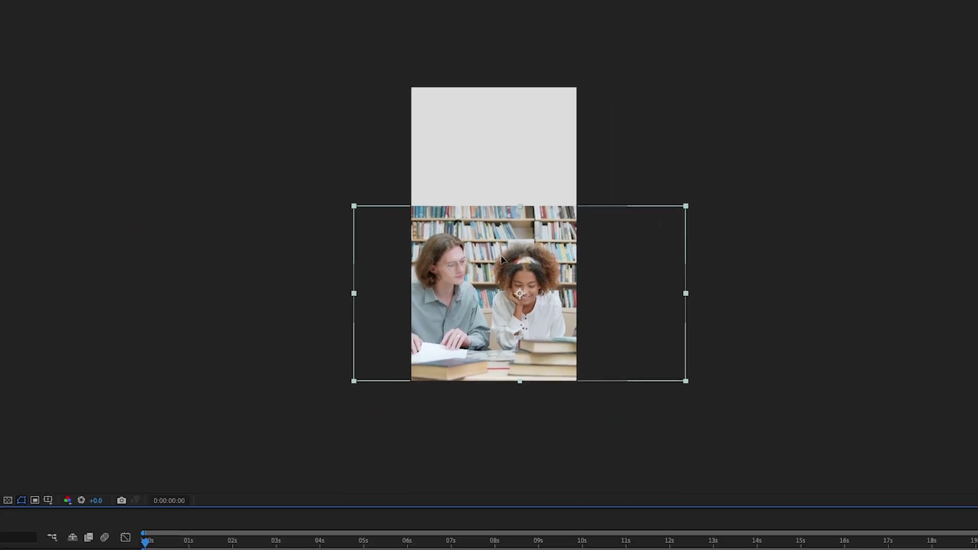
left_click_drag(493, 252, 498, 252)
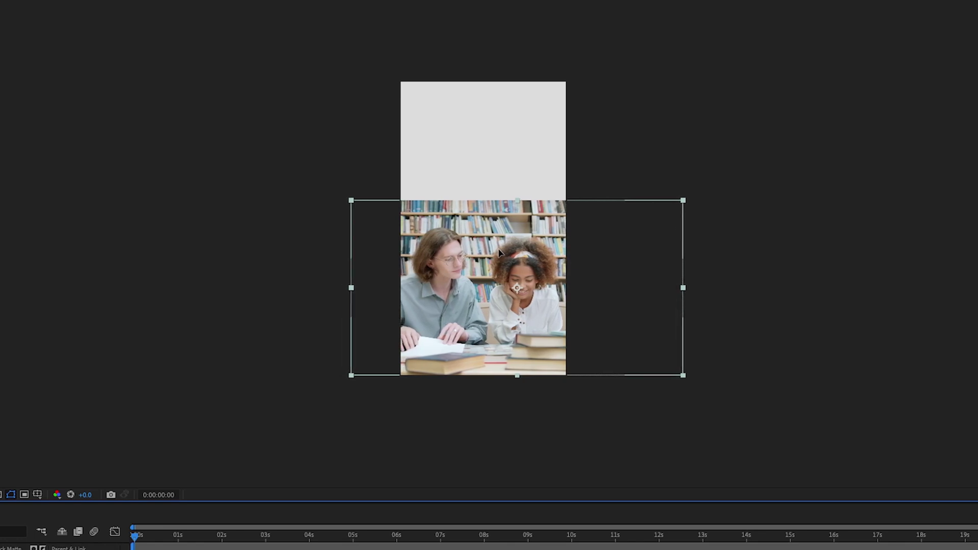
End the work area at 0:00:04:24, trim the comp to it, and preview from the start.
left_click_drag(153, 535, 352, 539)
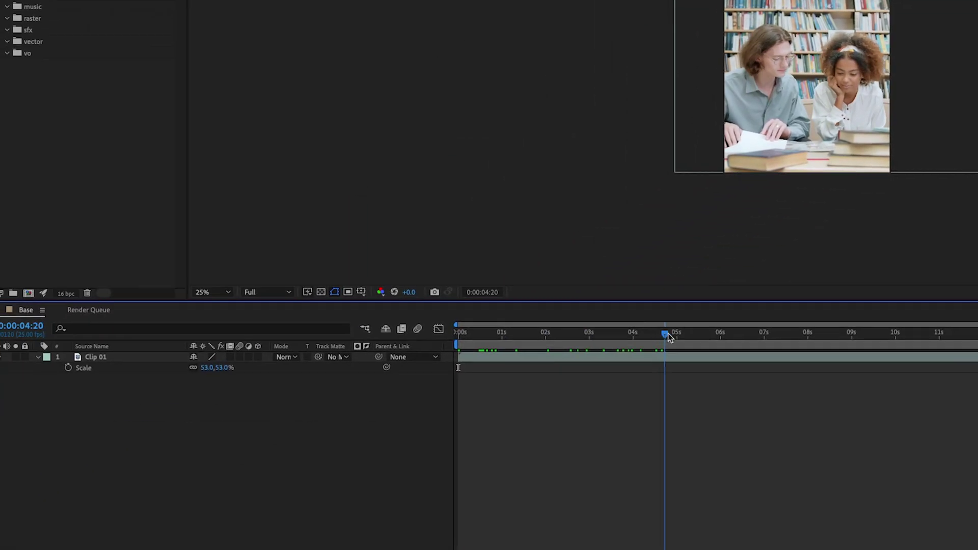
key("n")
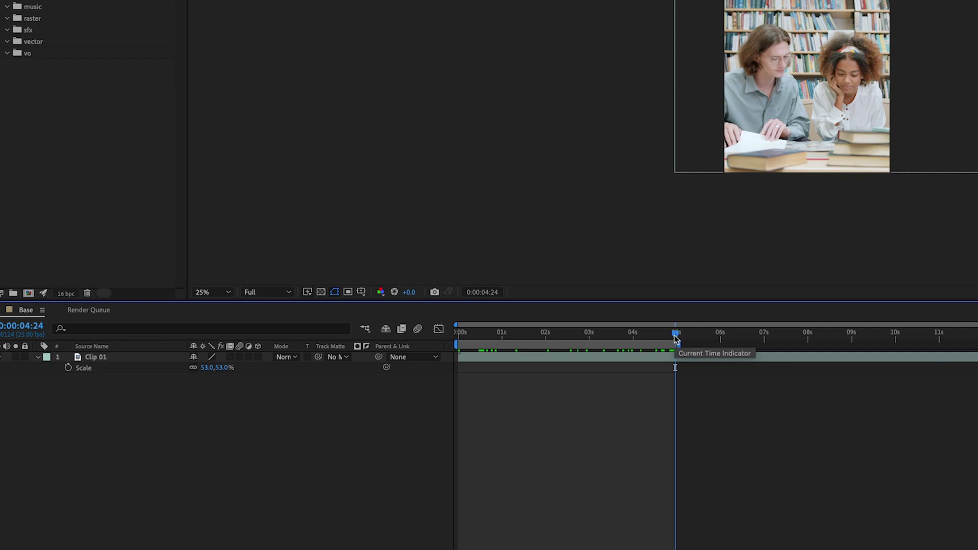
key("ctrl+shift+x")
left_click(864, 334)
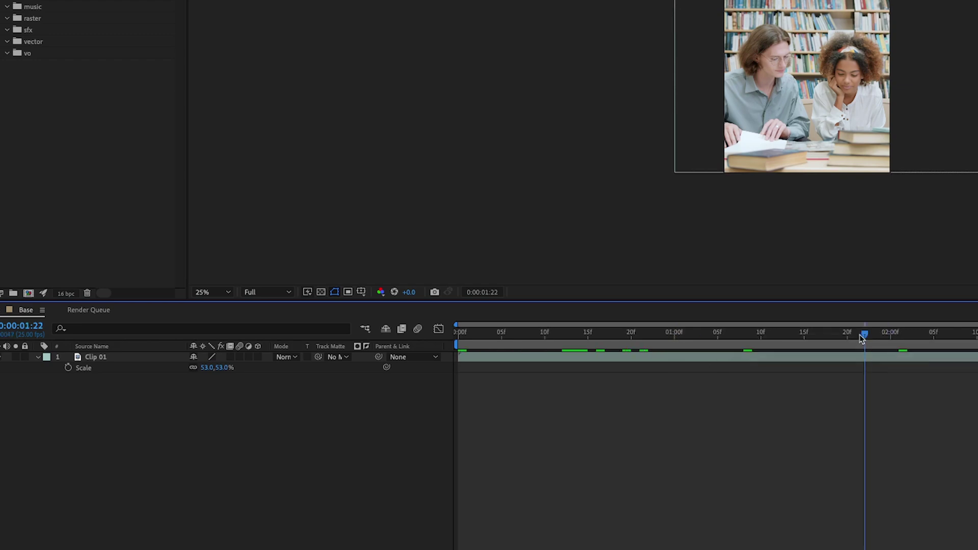
key("Home")
key("equal")
key("space")
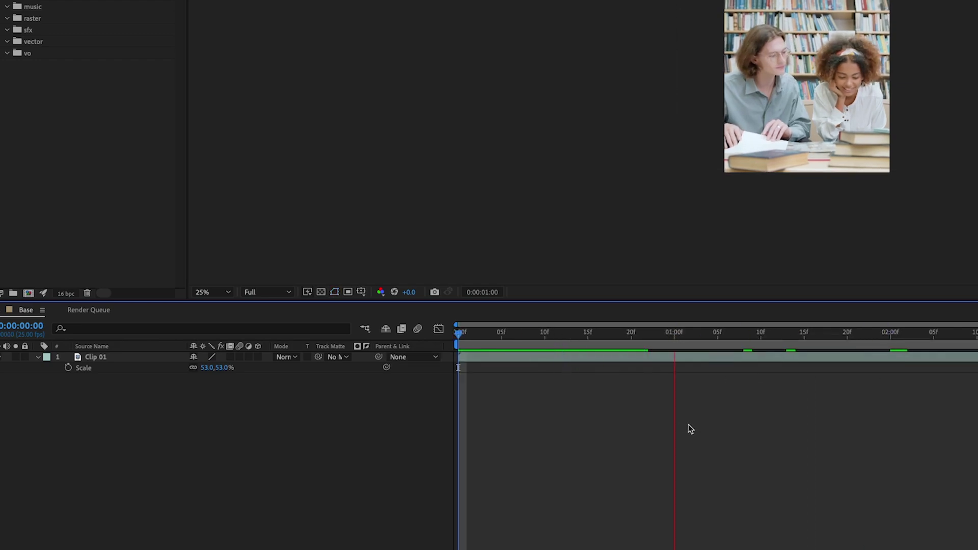
Save Base's current frame as JPEG 'Library Shot' and render it from the Render Queue.
left_click(148, 6)
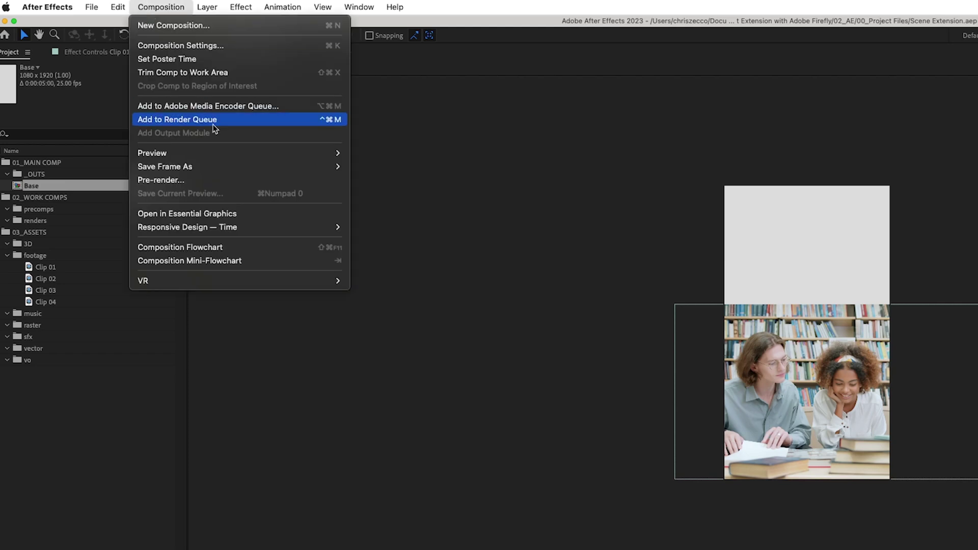
mouse_move(229, 175)
left_click(370, 166)
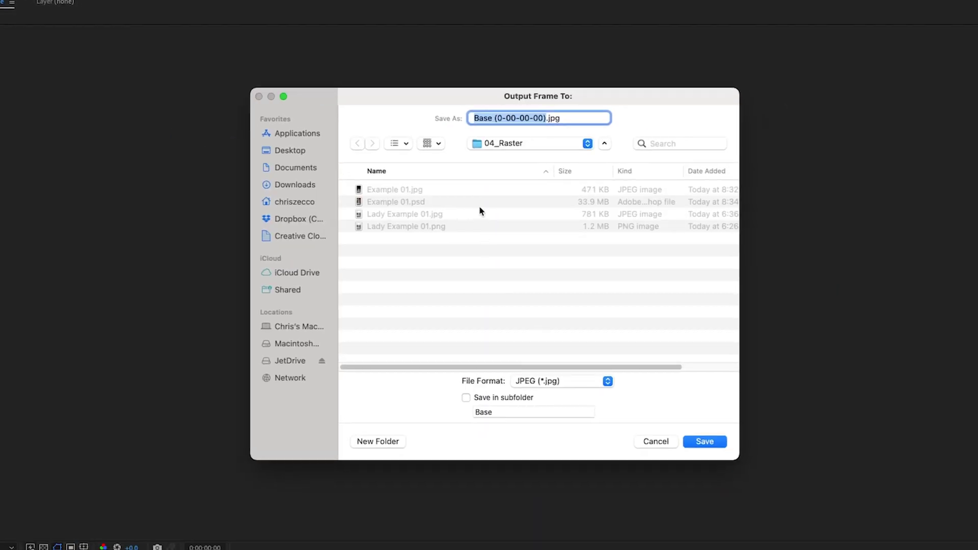
type("Library Shot")
left_click(545, 382)
left_click(552, 385)
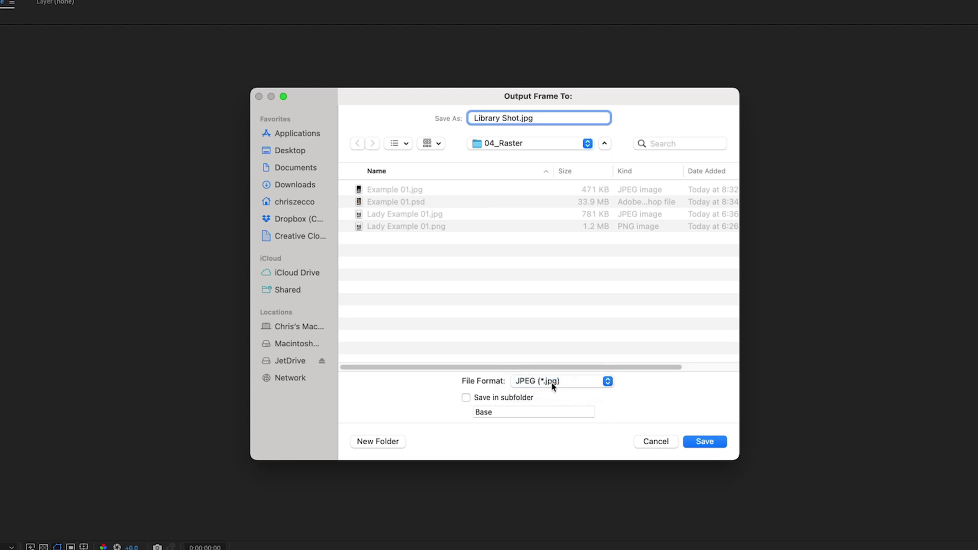
left_click(713, 446)
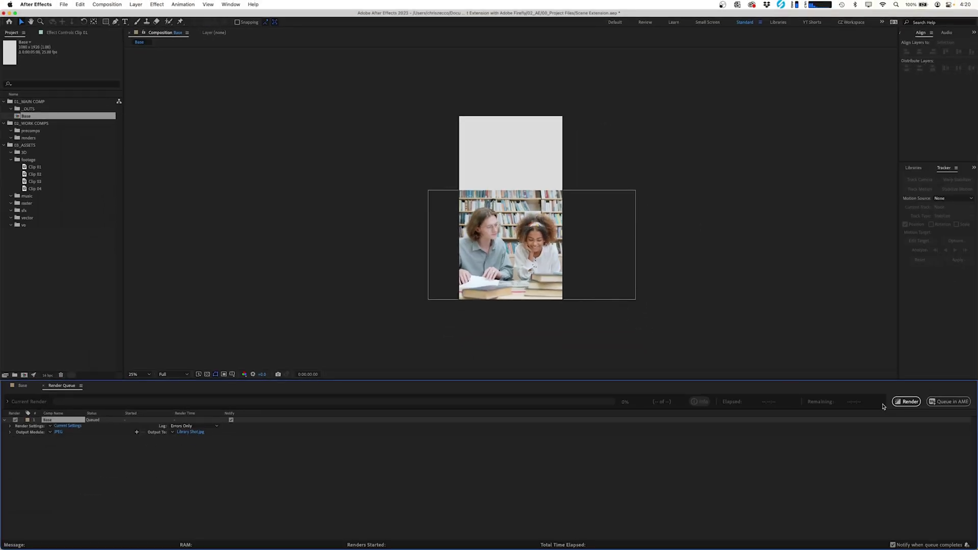
left_click(906, 401)
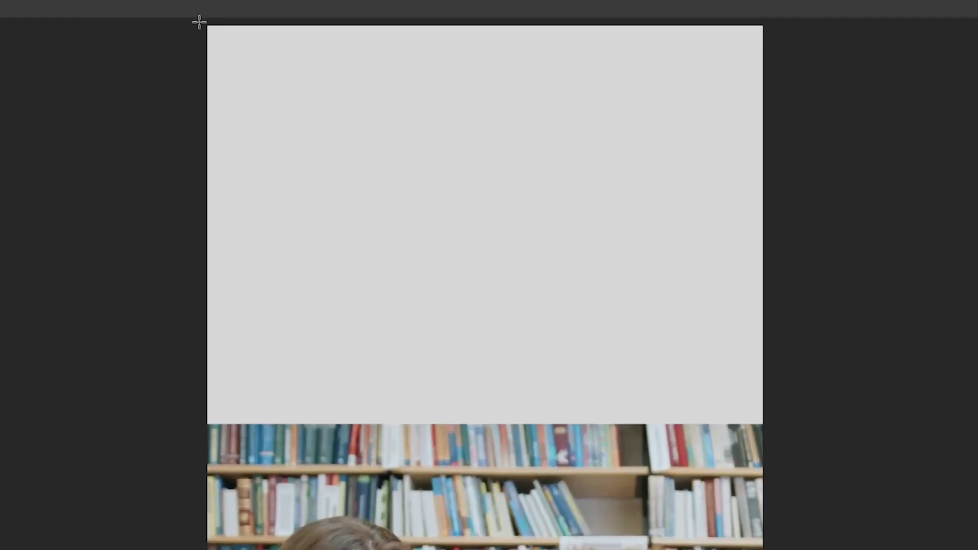
Marquee a full-width 1080 x 723 px area over the grey top and shelf edge for Generative Fill.
left_click_drag(291, 47, 470, 101)
left_click_drag(562, 135, 816, 484)
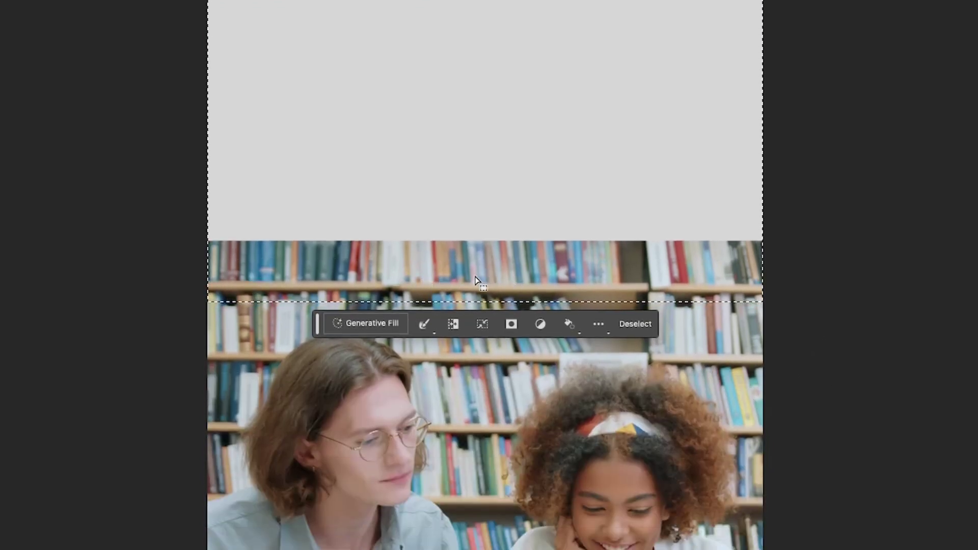
left_click(383, 326)
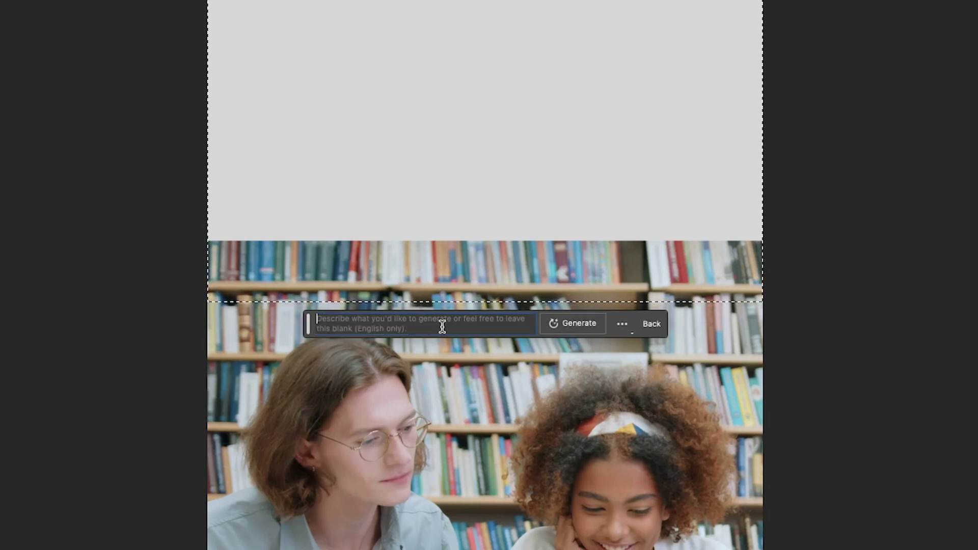
Generate a blank-prompt fill, compare the three variations, and settle on the second one.
left_click(574, 325)
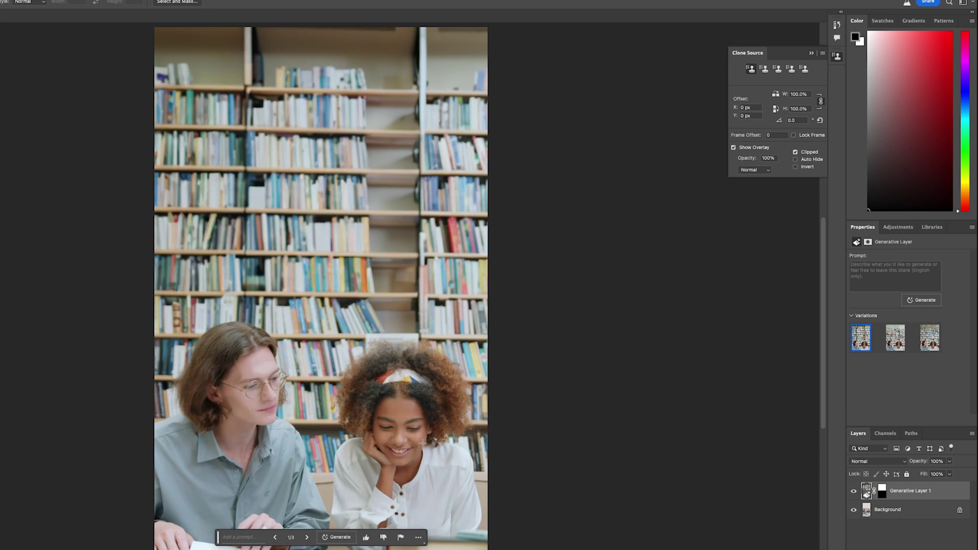
left_click(899, 342)
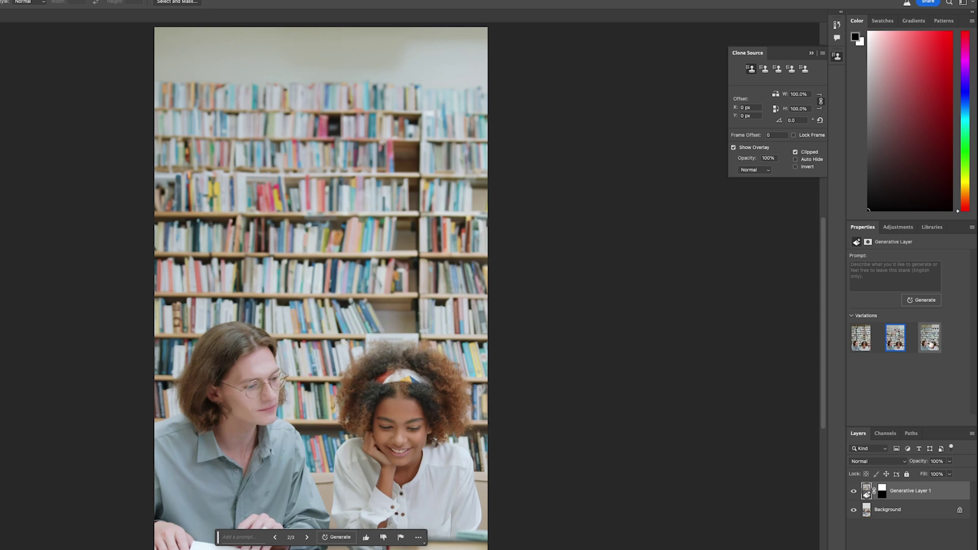
left_click(930, 338)
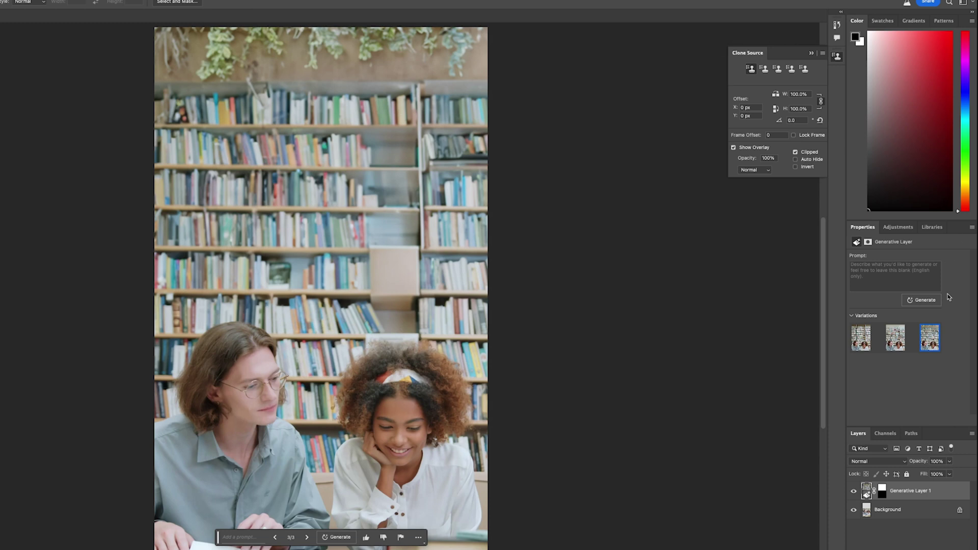
left_click(896, 341)
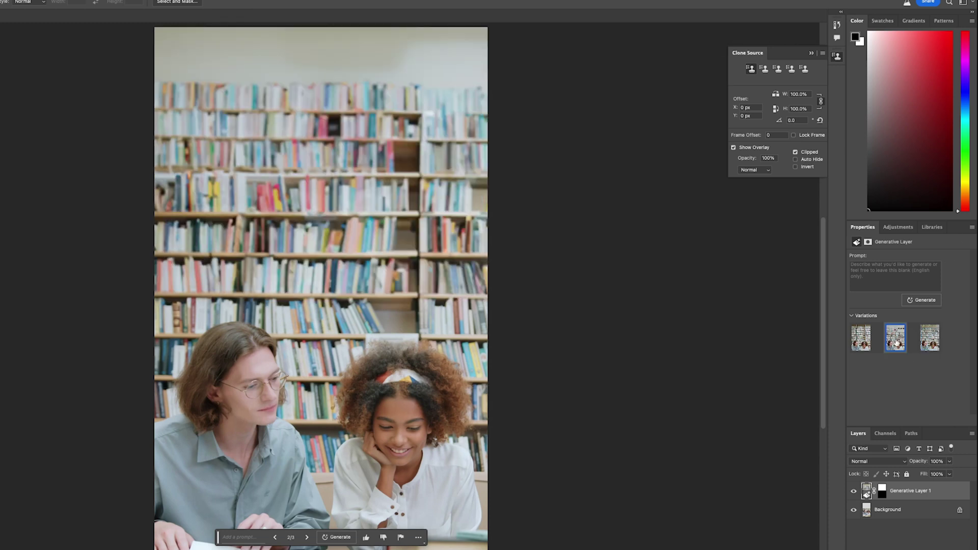
double_click(908, 492)
Rename Generative Layer 1 to 'Fill' and Save As Library Shot.psd in Photoshop format.
type("Fill")
key("Return")
key("super+shift+s")
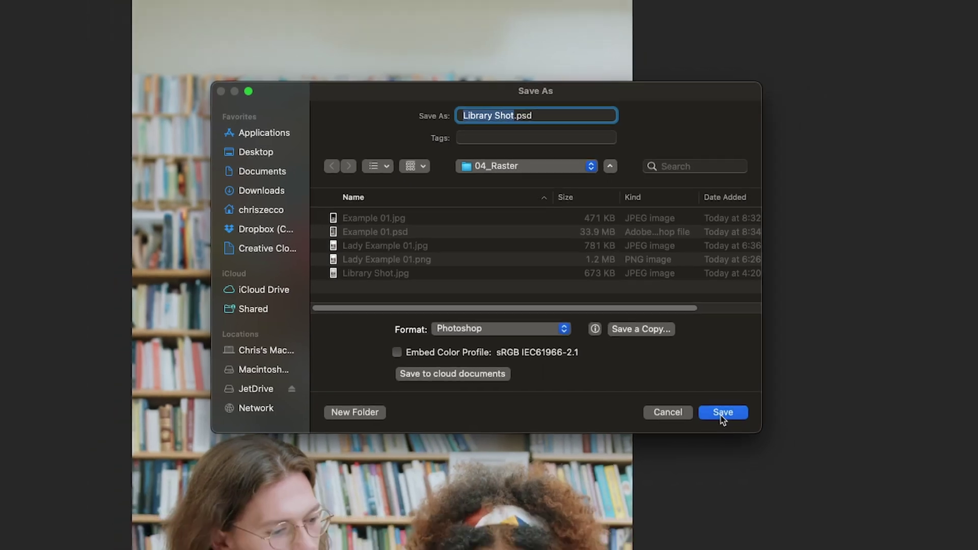
left_click(747, 446)
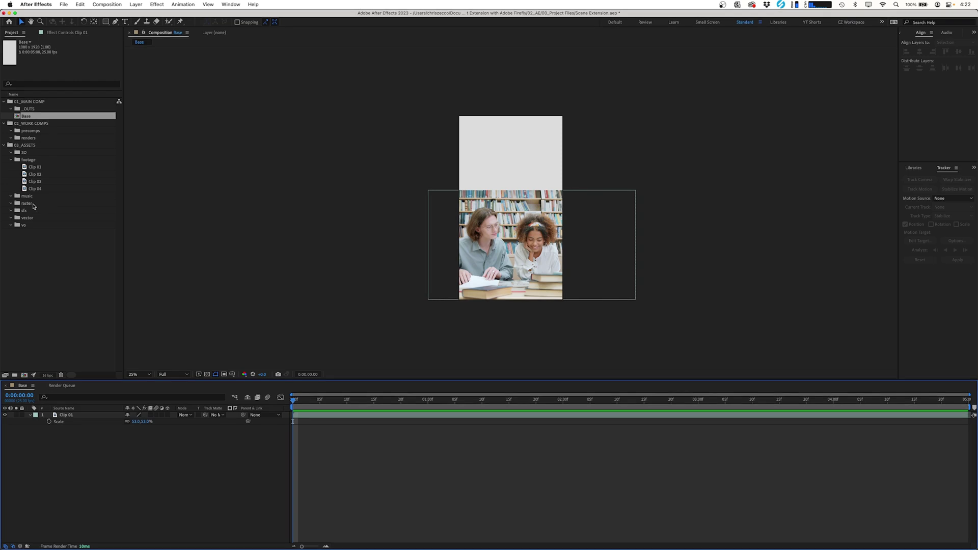
Import Library Shot.psd into 04_Raster as Composition – Retain Layer Sizes and open that comp.
left_click(24, 203)
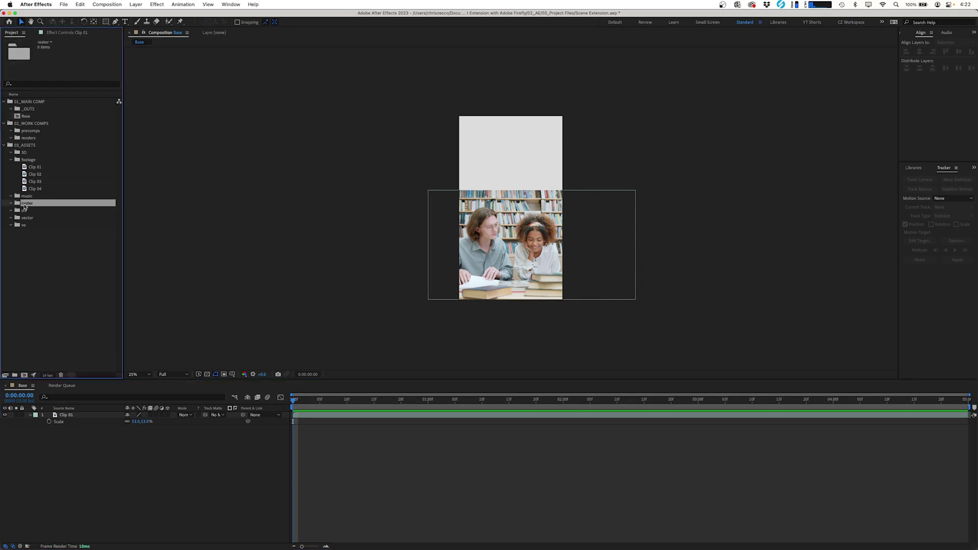
key("super+i")
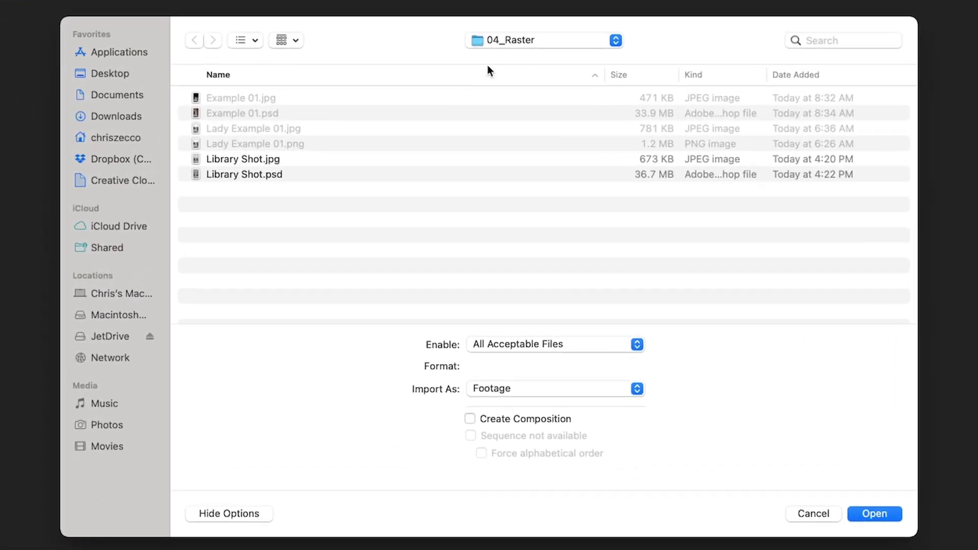
left_click(794, 513)
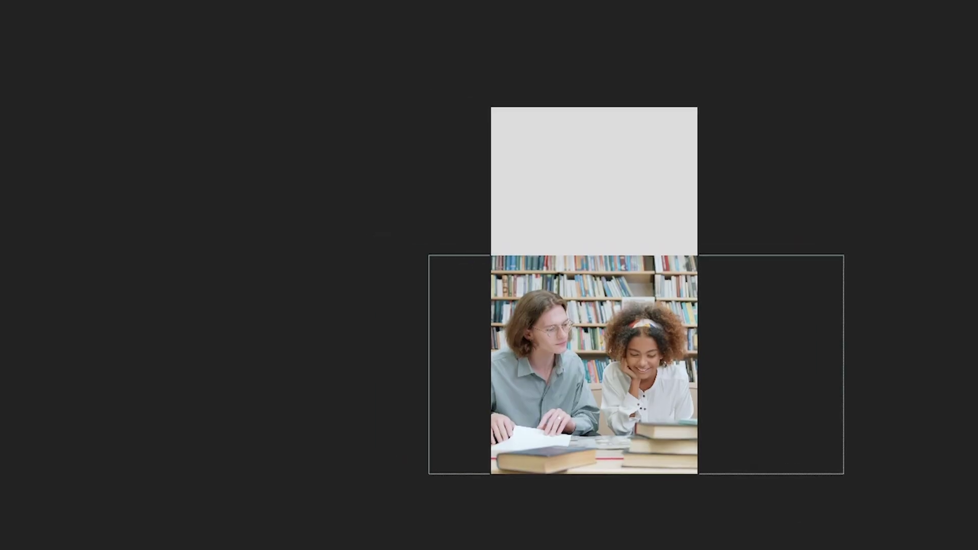
left_click(128, 7)
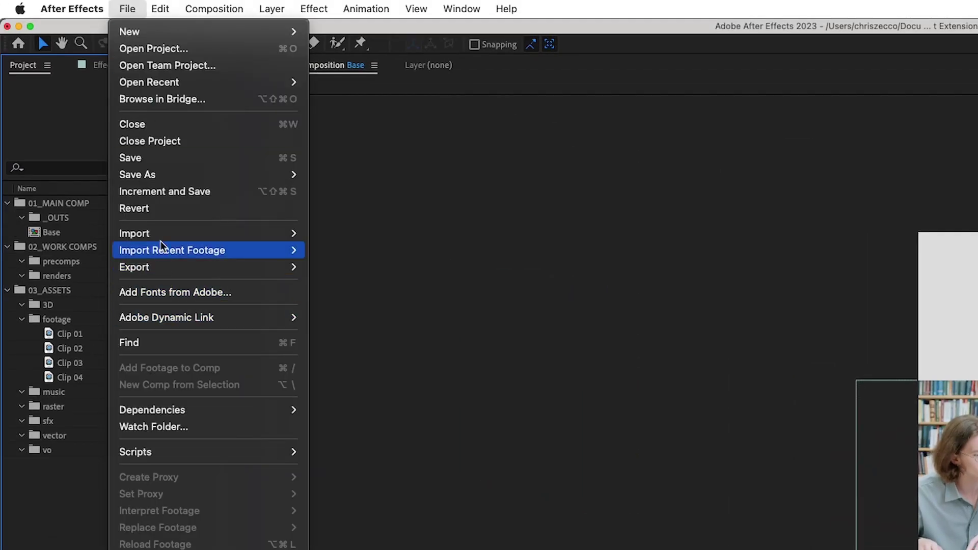
mouse_move(203, 238)
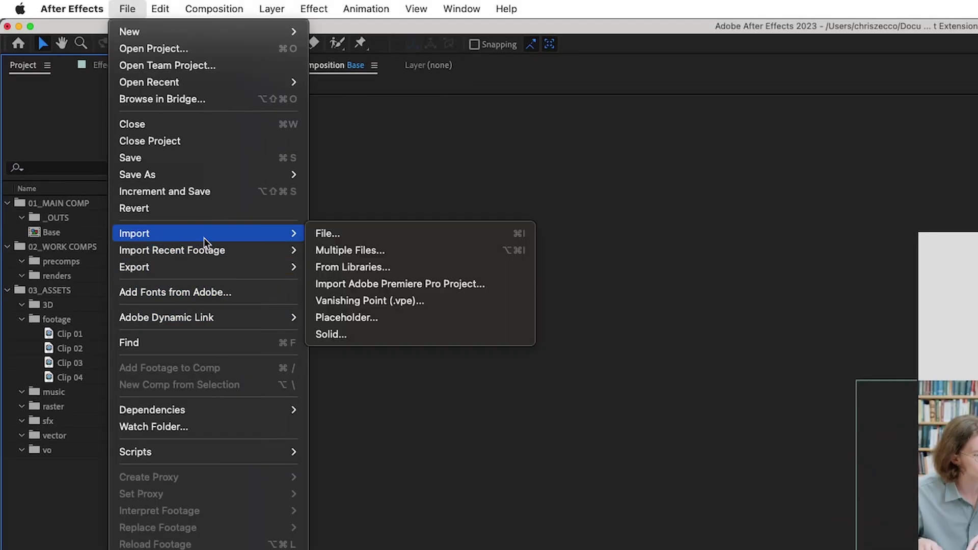
left_click(395, 238)
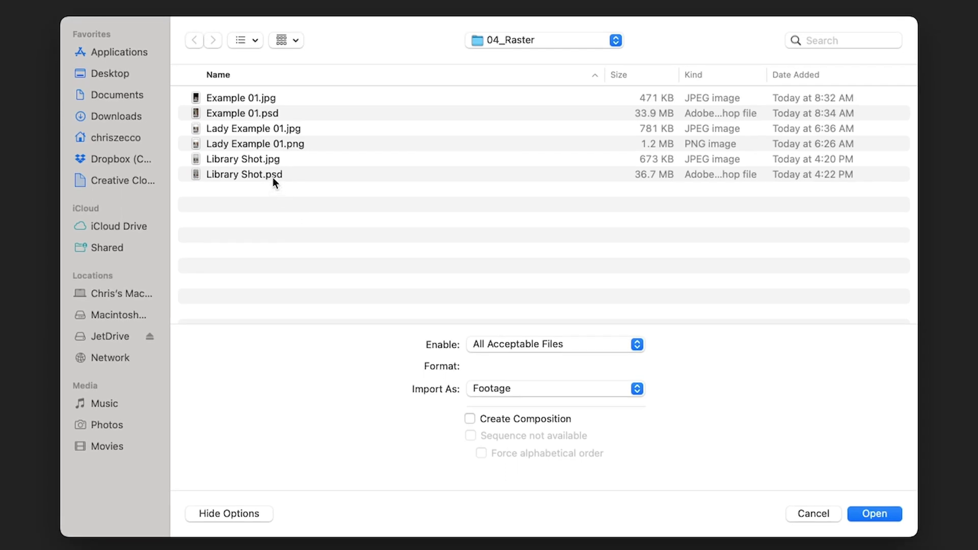
left_click(724, 317)
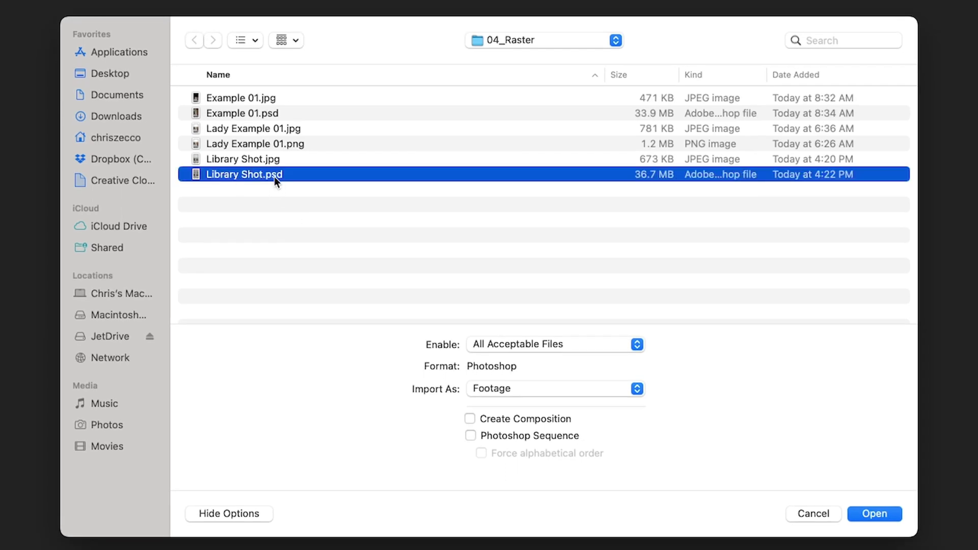
left_click(552, 388)
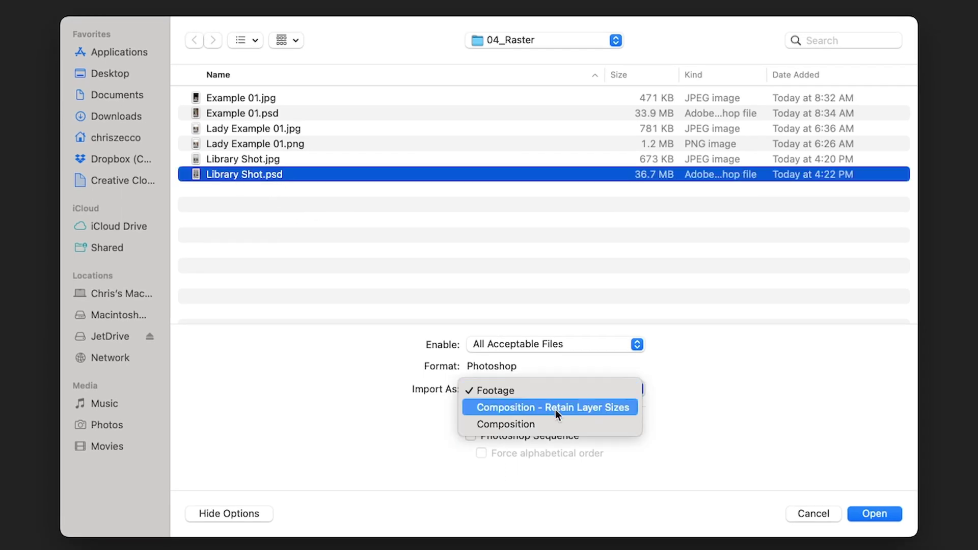
left_click(577, 408)
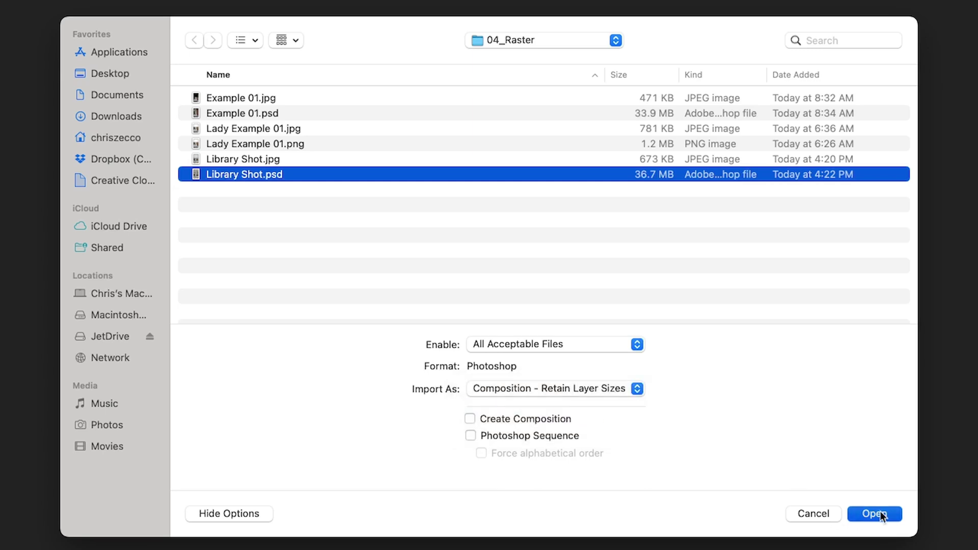
left_click(881, 516)
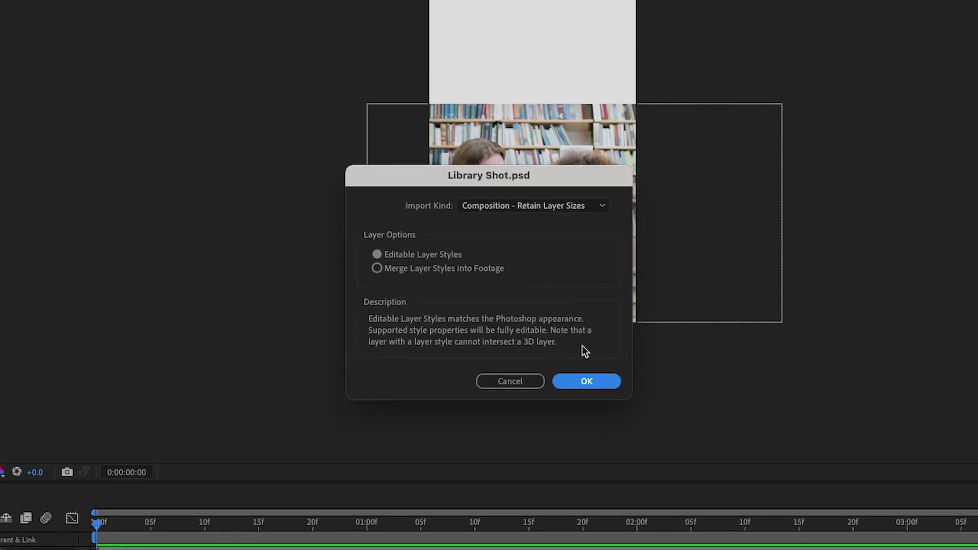
left_click(586, 381)
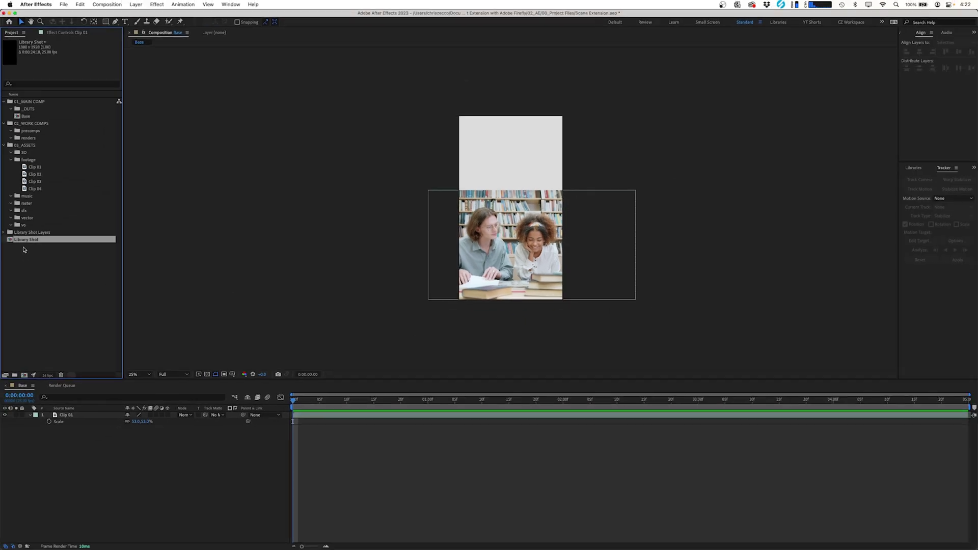
double_click(24, 240)
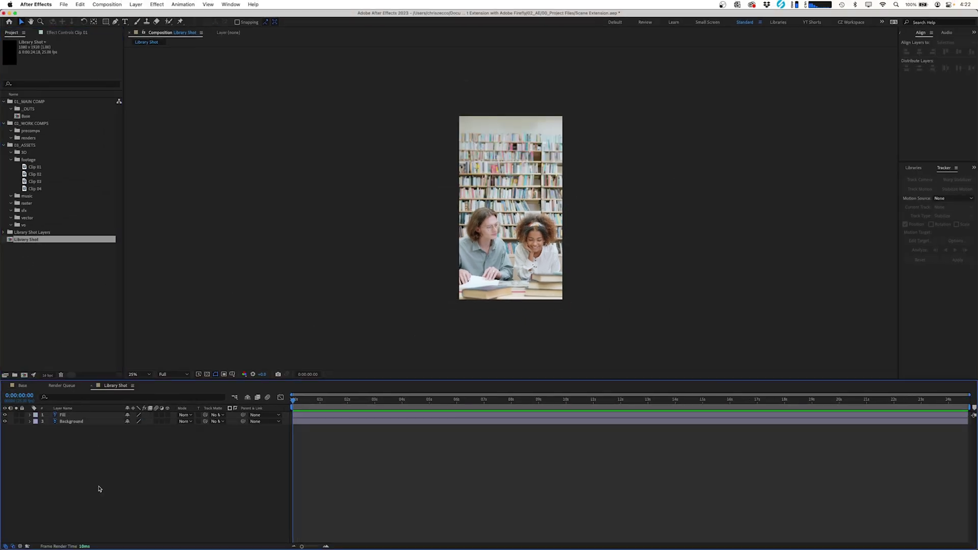
Copy the Fill layer from Library Shot, paste it into Base above Clip 01, and fit the view.
left_click(66, 416)
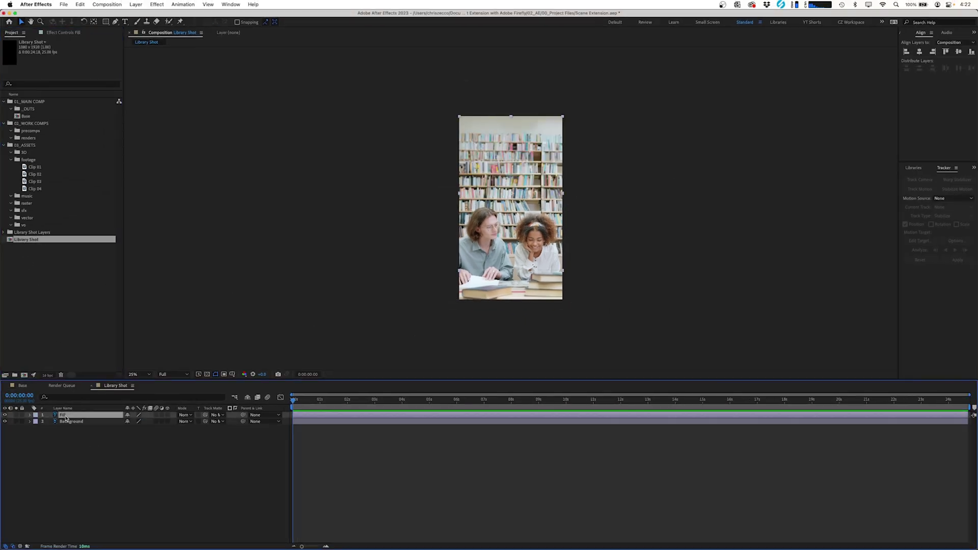
left_click(23, 385)
key("ctrl+v")
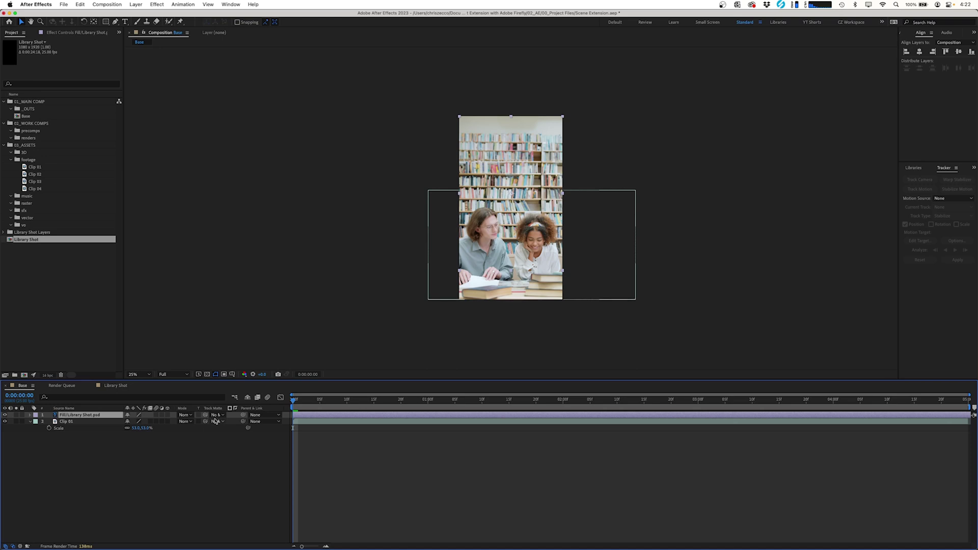
key("shift+slash")
left_click(328, 422)
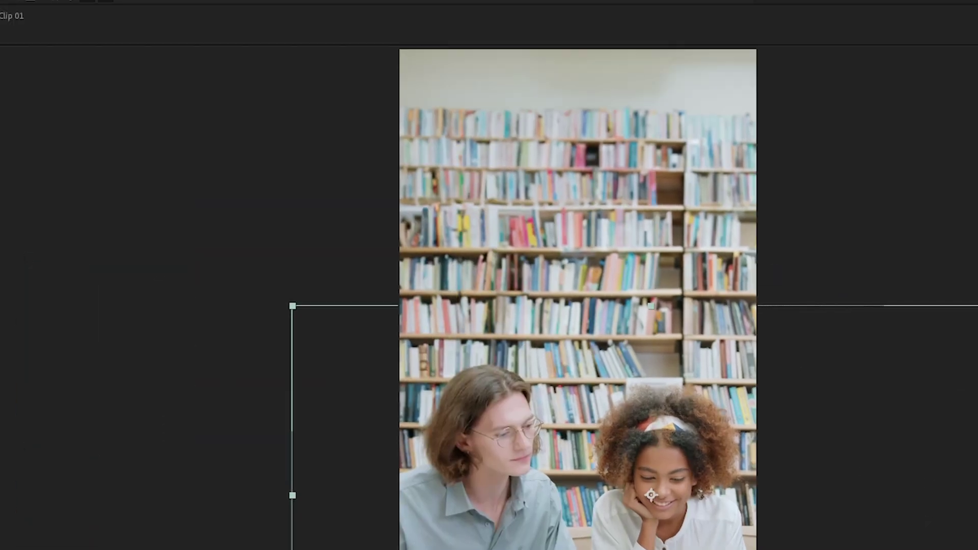
Apply Track Motion to Clip 01, maximize its Layer view, and play the footage.
left_click(0, 0)
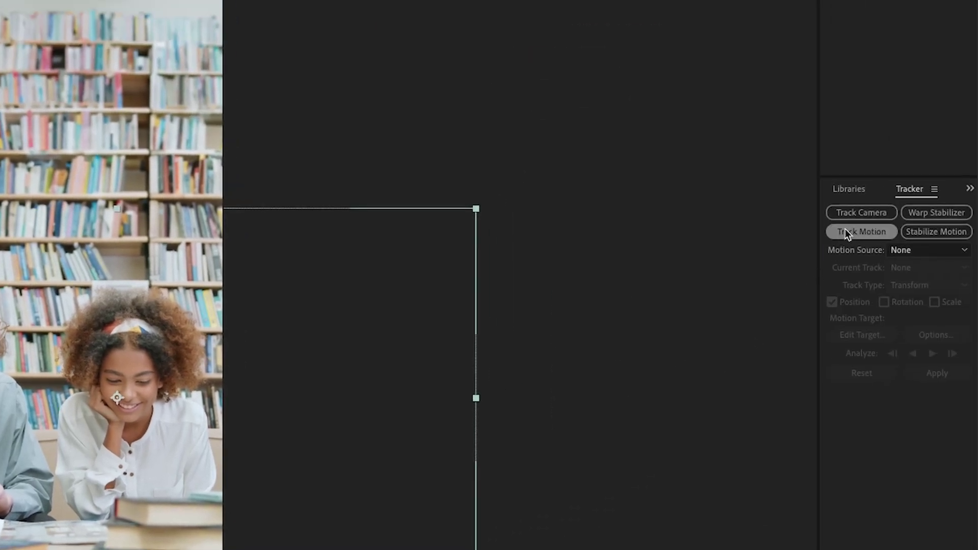
left_click(845, 231)
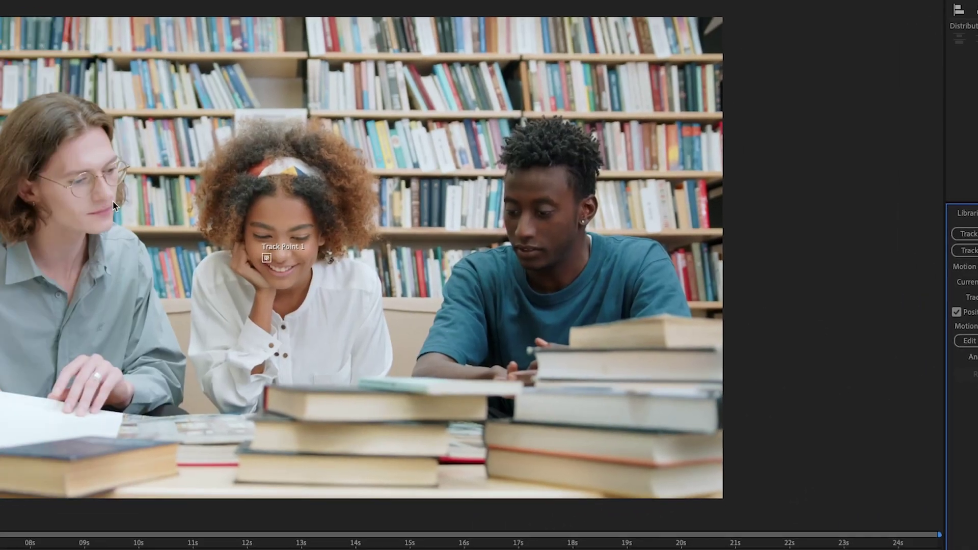
key("grave")
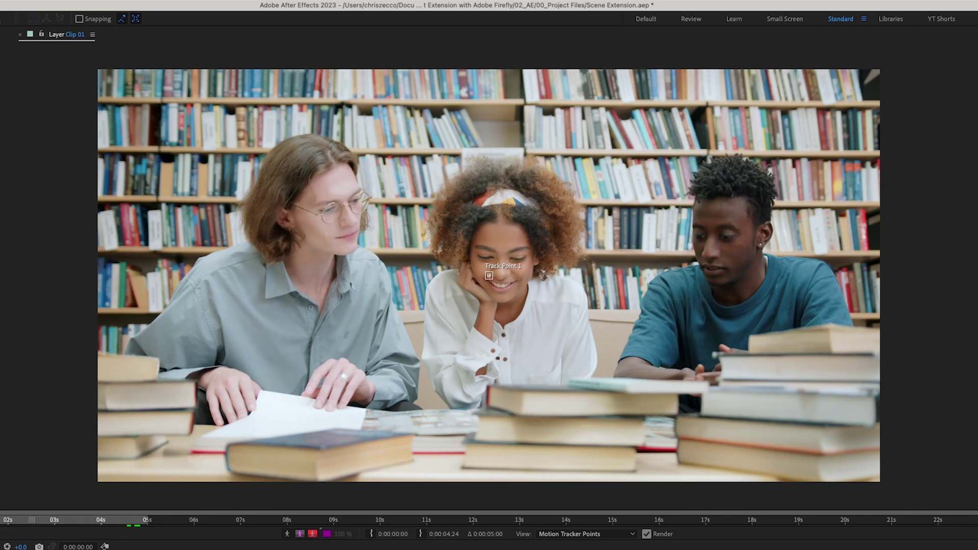
key("space")
left_click(490, 277)
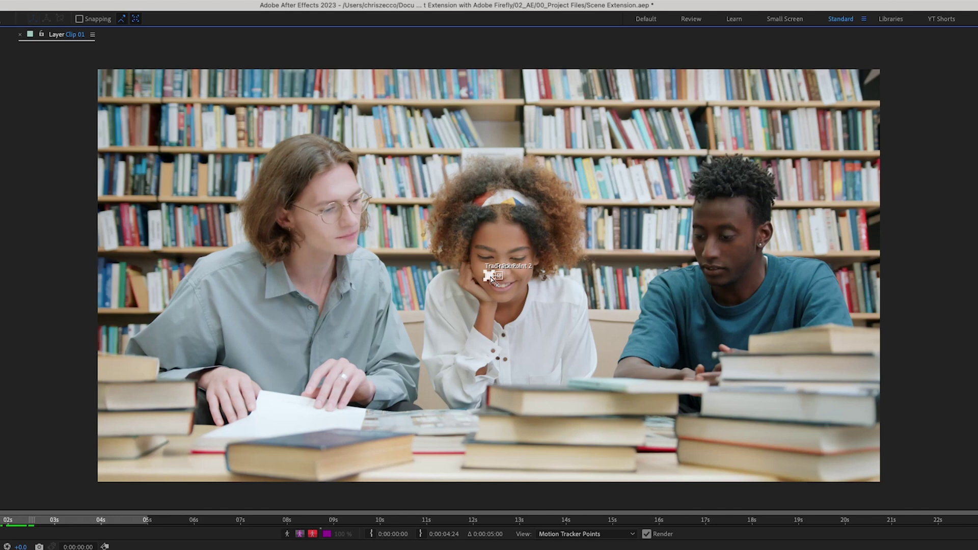
Place Track Point 1 on the upper-left bookshelf and Track Point 2 on the central bookshelf.
left_click_drag(498, 286, 498, 289)
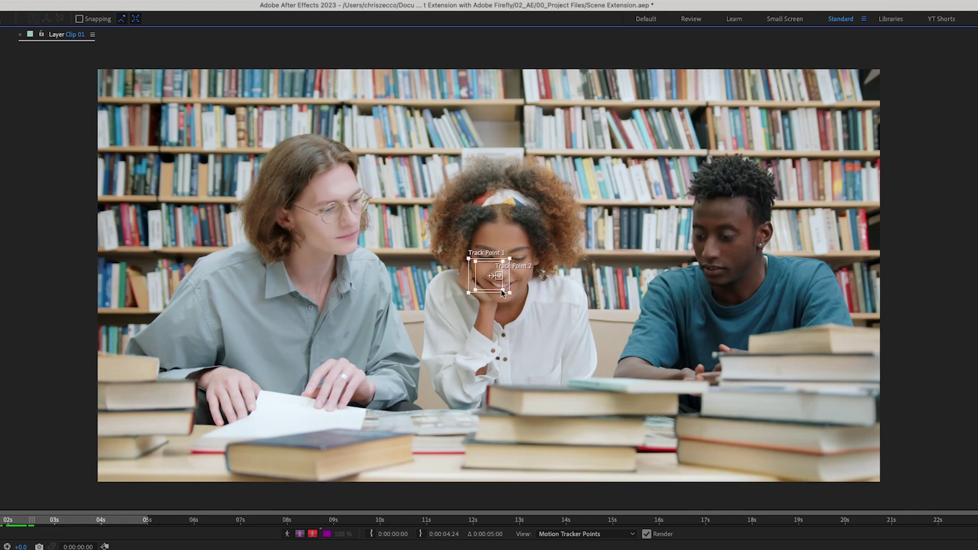
left_click_drag(497, 286, 231, 116)
left_click(499, 277)
left_click_drag(499, 279, 526, 171)
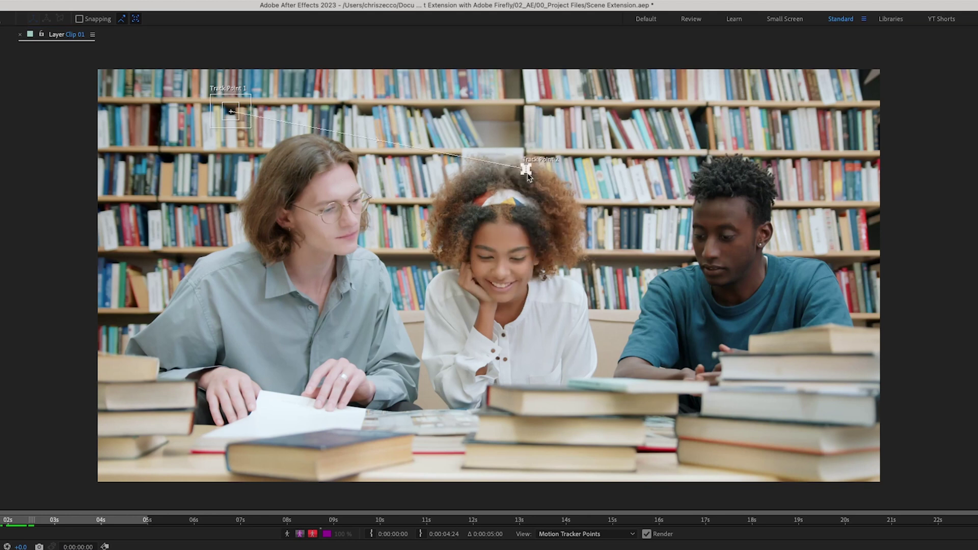
left_click(528, 175)
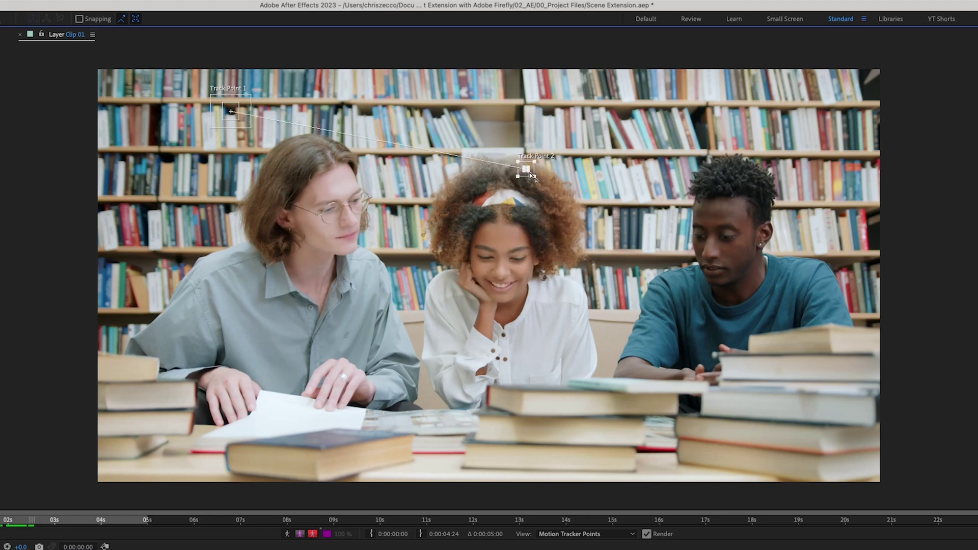
left_click_drag(531, 176, 585, 118)
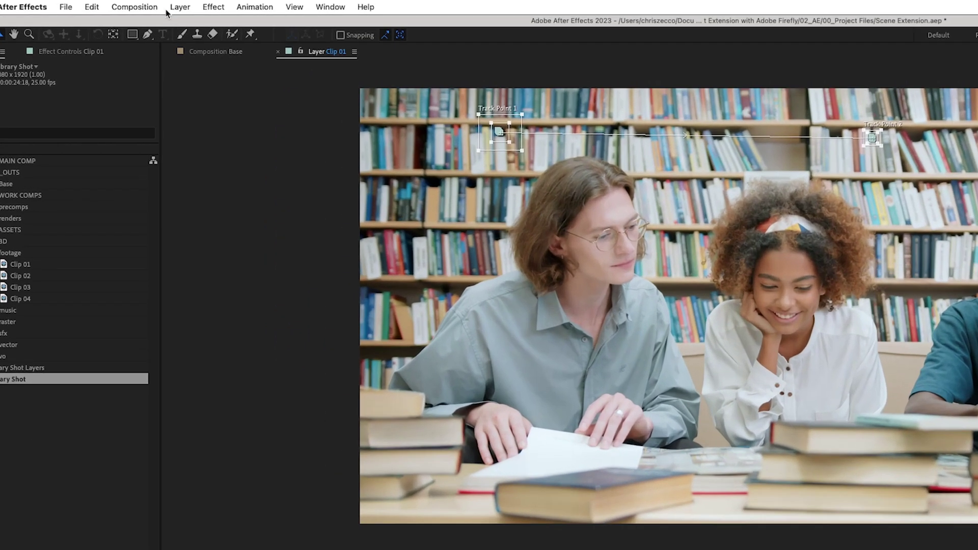
Create a new null object layer named 'Track Data'.
left_click(136, 4)
mouse_move(137, 15)
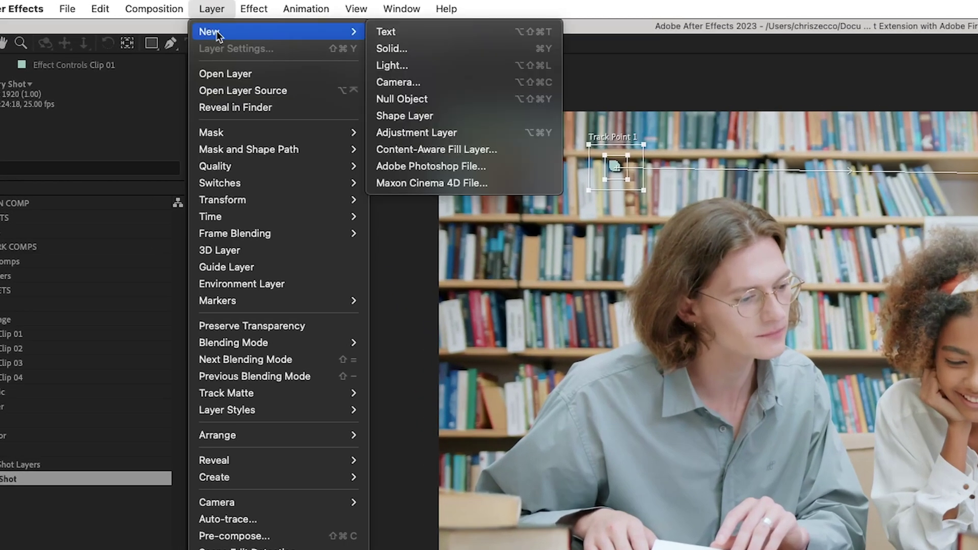
left_click(396, 96)
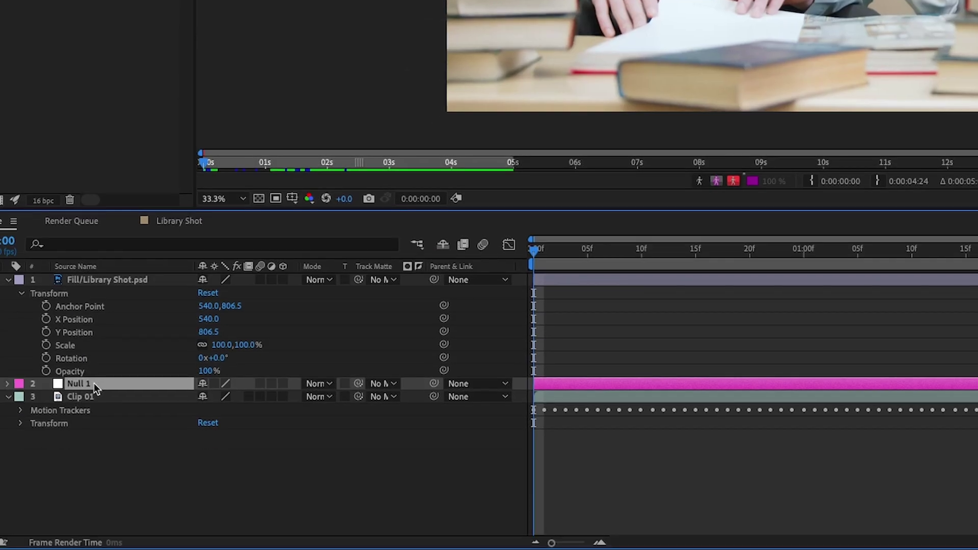
key("Return")
type("Track Data")
key("Return")
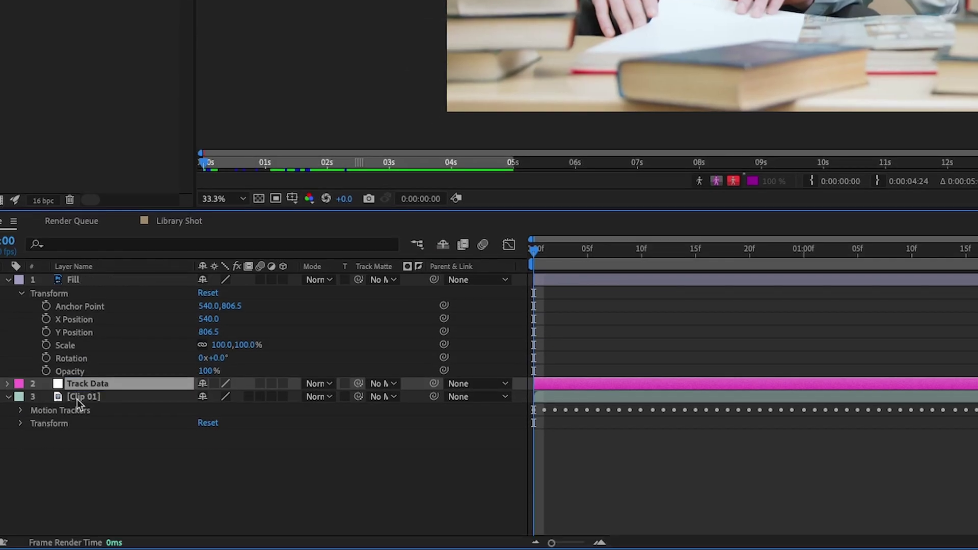
Set Track Data as the Clip 01 tracker's motion target and apply the track in X and Y.
left_click(77, 398)
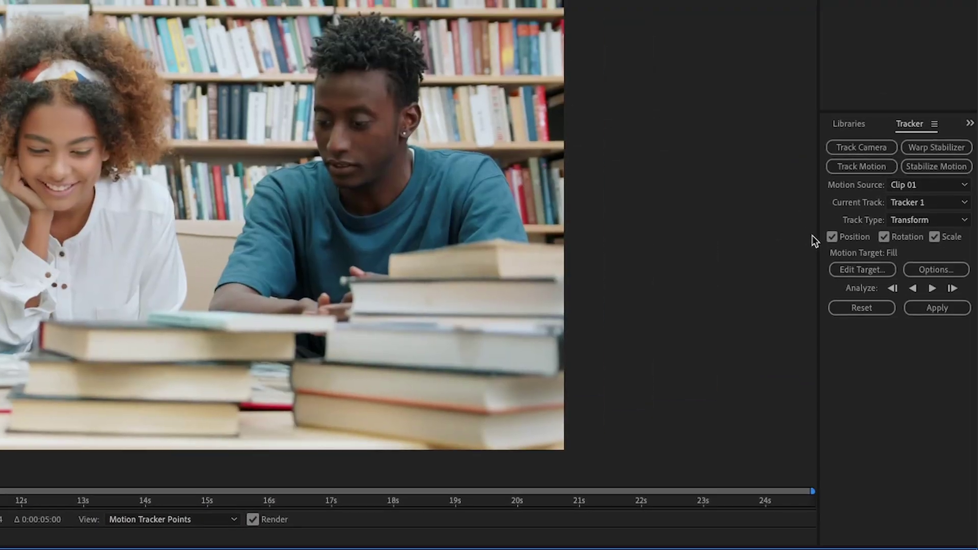
left_click(867, 272)
left_click(286, 219)
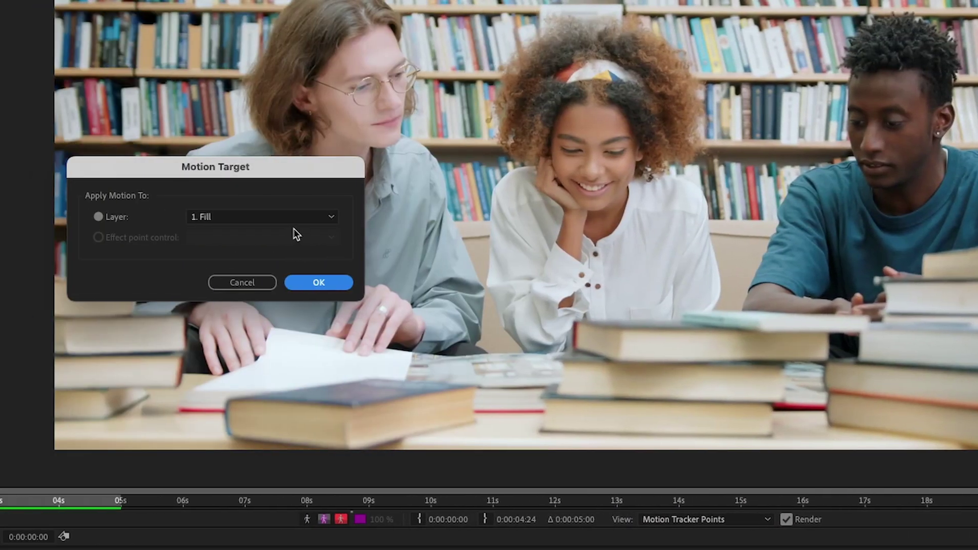
left_click(273, 249)
left_click(320, 283)
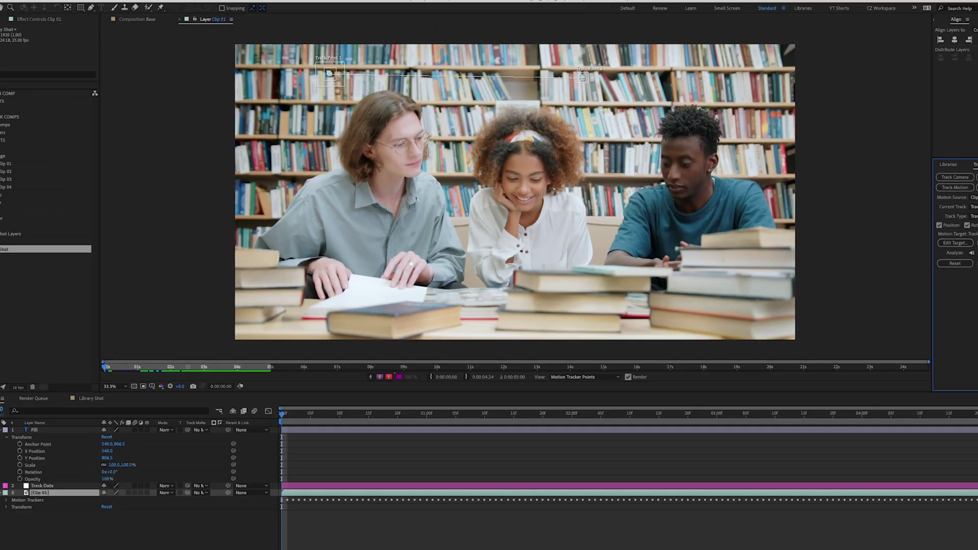
left_click(958, 260)
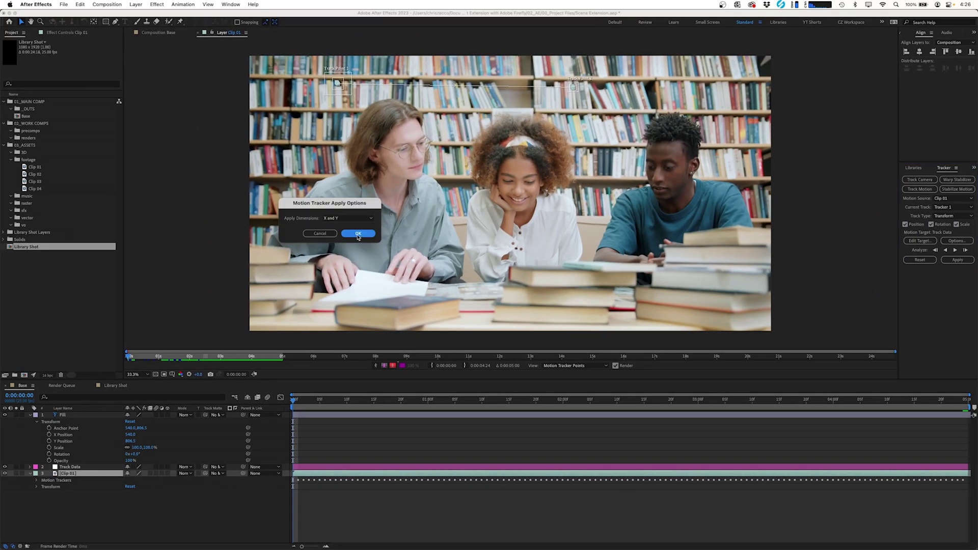
left_click(358, 235)
left_click_drag(318, 402, 294, 395)
Pick-whip the Fill layer to Track Data and play back to confirm the bookshelves follow.
left_click(95, 415)
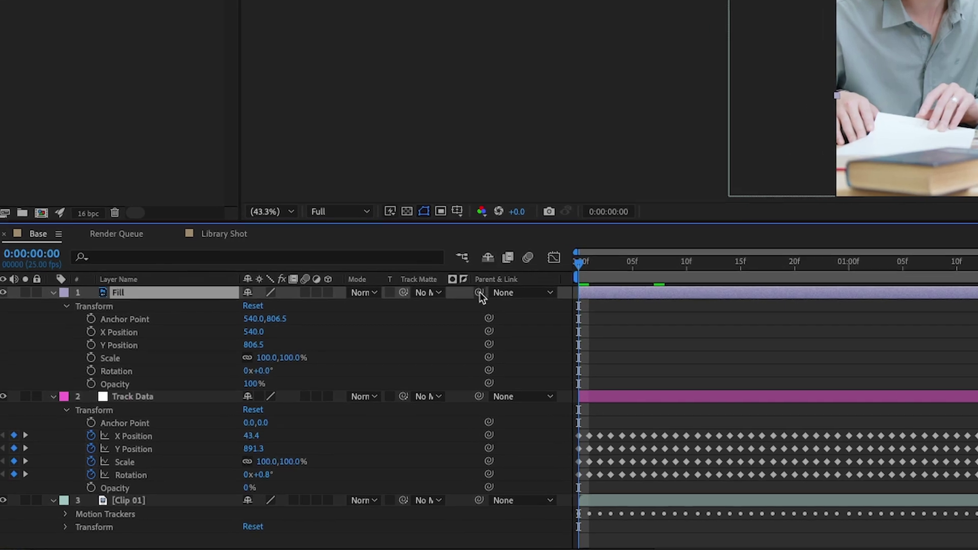
left_click_drag(478, 292, 120, 394)
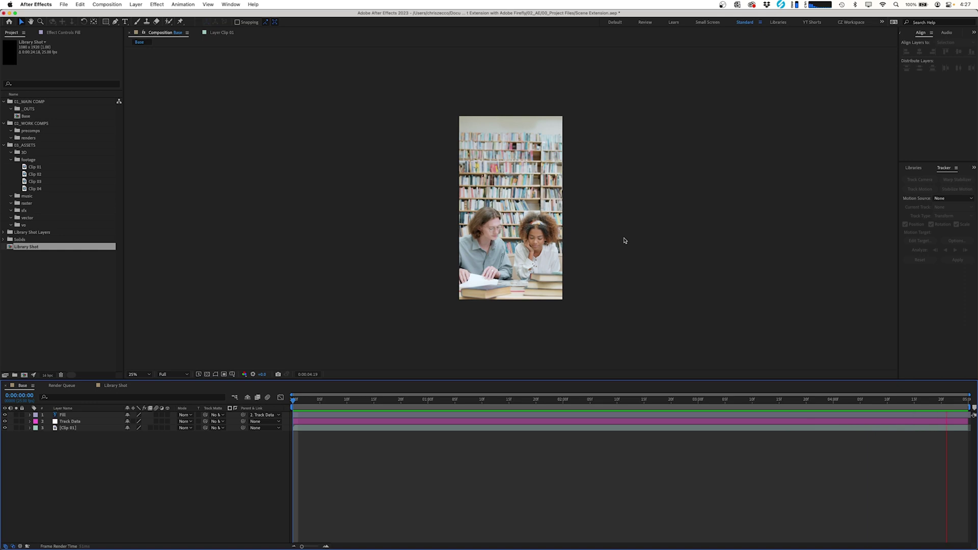
key("space")
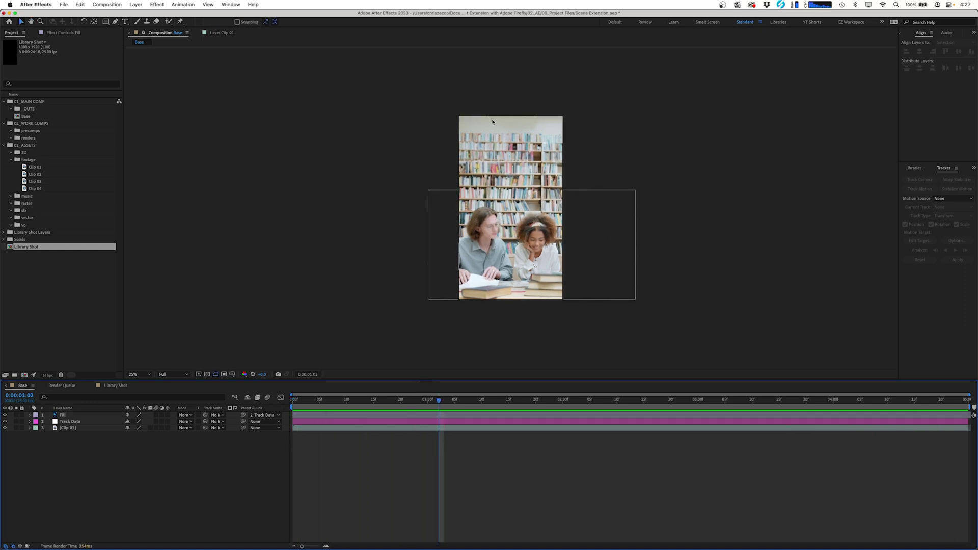
Pre-compose the Fill, Track Data and Clip 01 layers into 'Library Shot Tracked'.
left_click_drag(116, 481, 66, 415)
left_click_drag(109, 458, 74, 424)
key("super+shift+c")
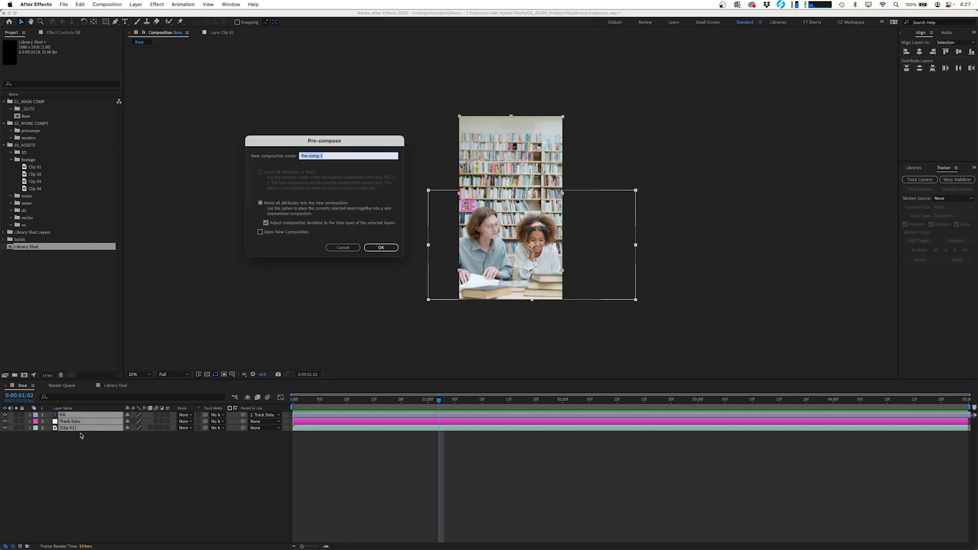
type("Library Shot Tracked")
key("Return")
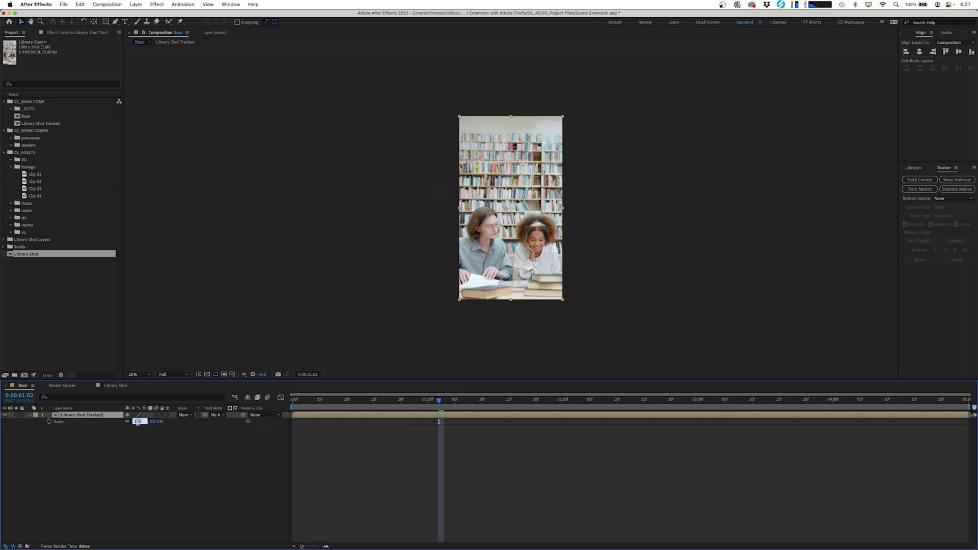
Scale the Library Shot Tracked precomp up to 102% and scrub to check it.
key("Up")
key("Up")
left_click(390, 450)
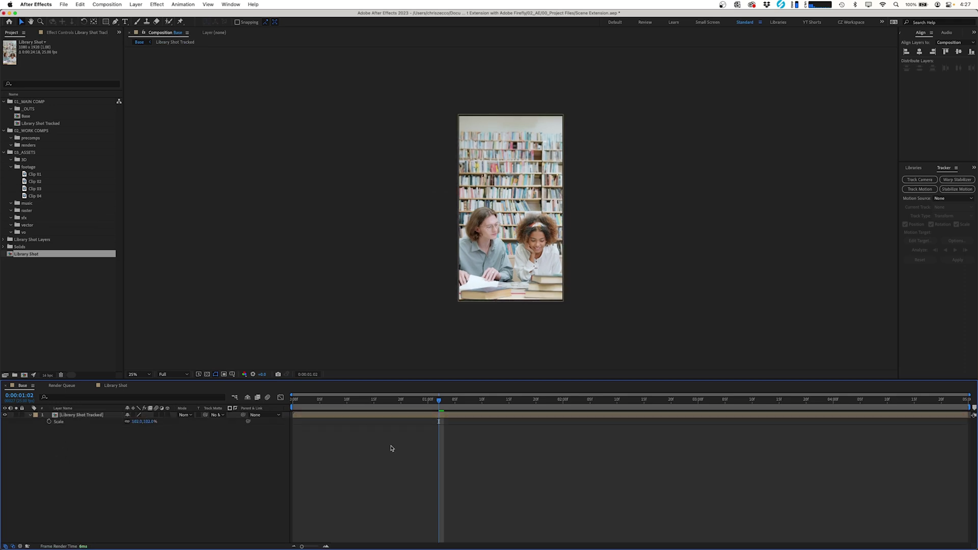
left_click_drag(385, 397, 249, 452)
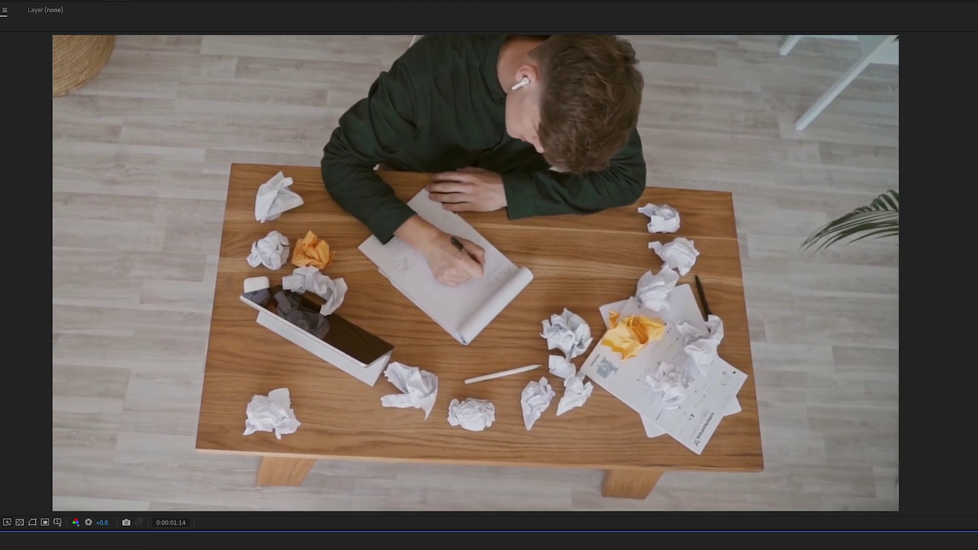
Resize the Desk Shot composition to 1080 x 1920.
key("super+k")
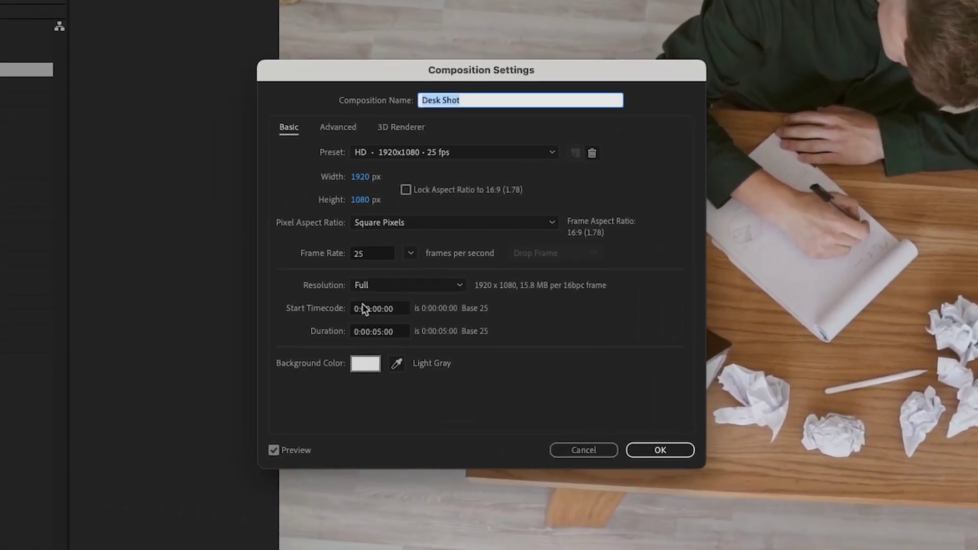
left_click(363, 173)
type("1080")
key("Tab")
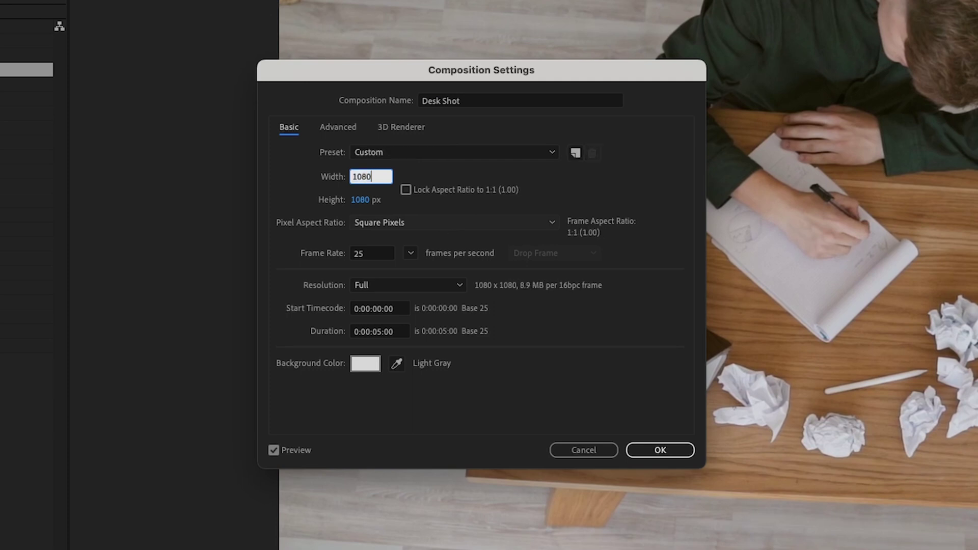
type("1920")
key("Return")
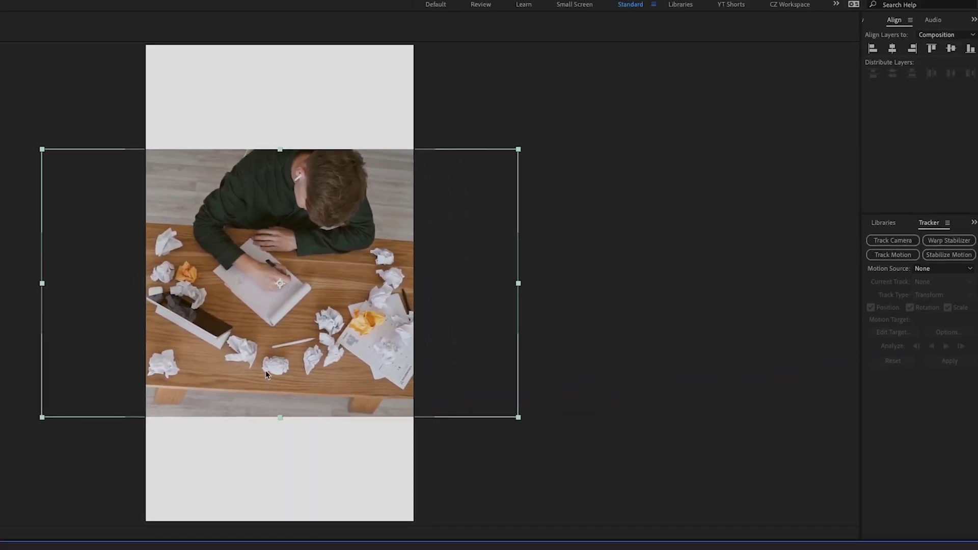
Move Clip 04 up and align it to the composition's top edge.
left_click_drag(265, 371, 271, 243)
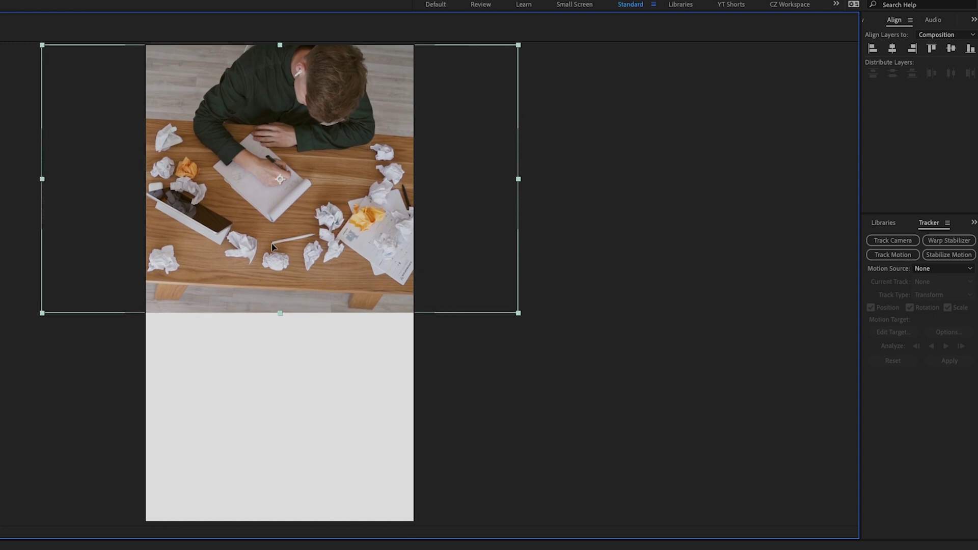
left_click(935, 50)
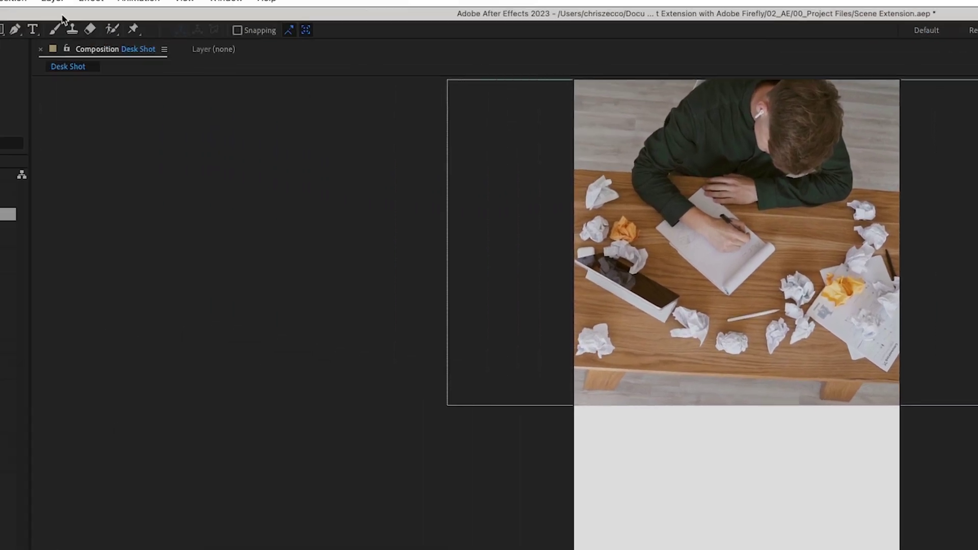
left_click(178, 9)
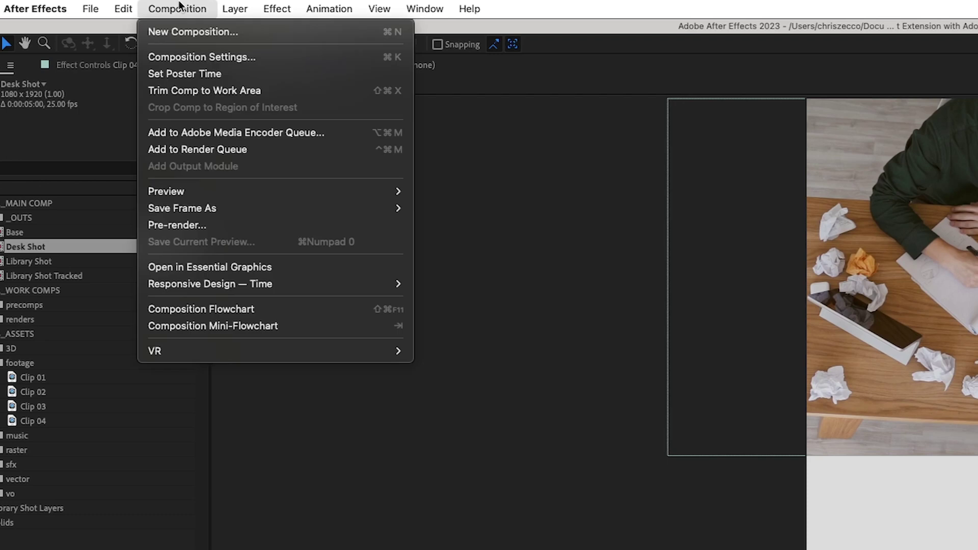
Export the current Desk Shot frame to a file named Desk Shot.jpg.
mouse_move(219, 207)
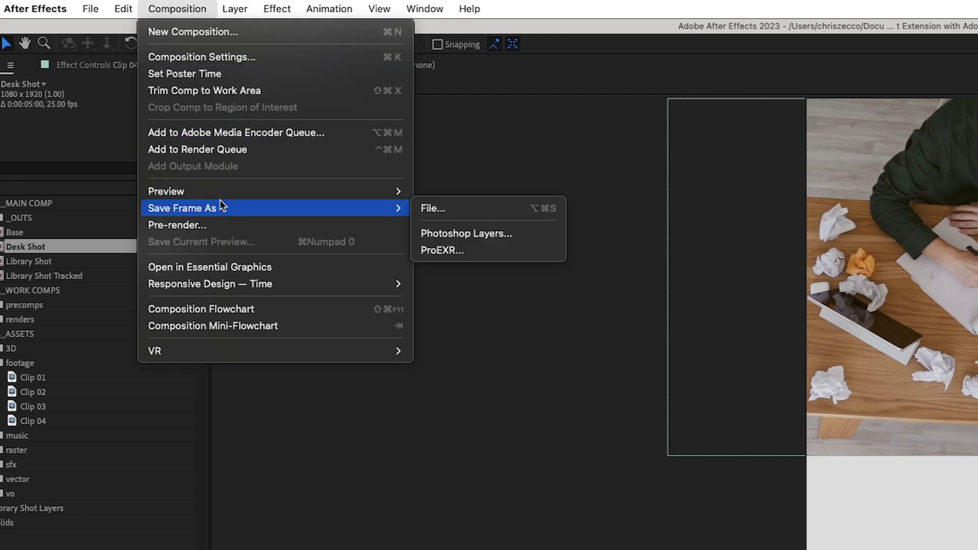
left_click(430, 208)
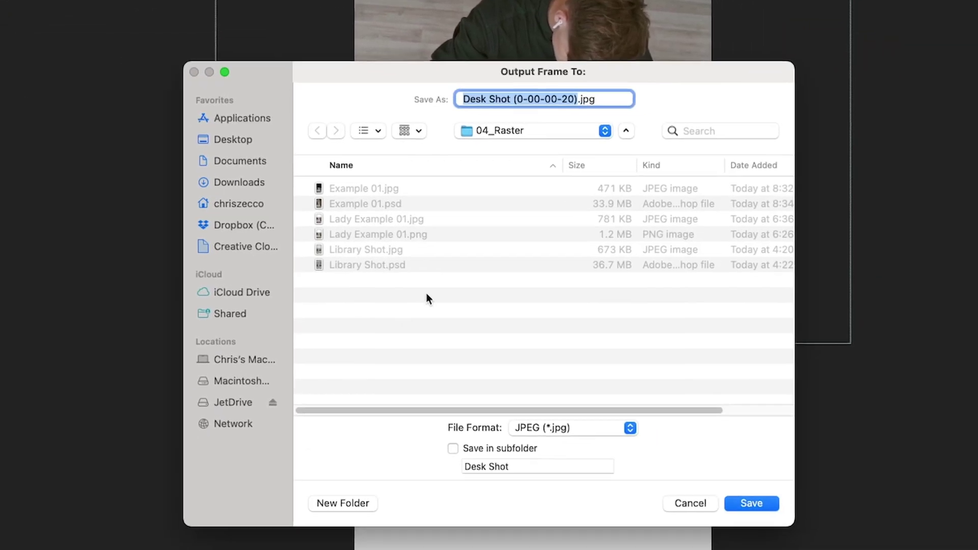
type("Desk Shot")
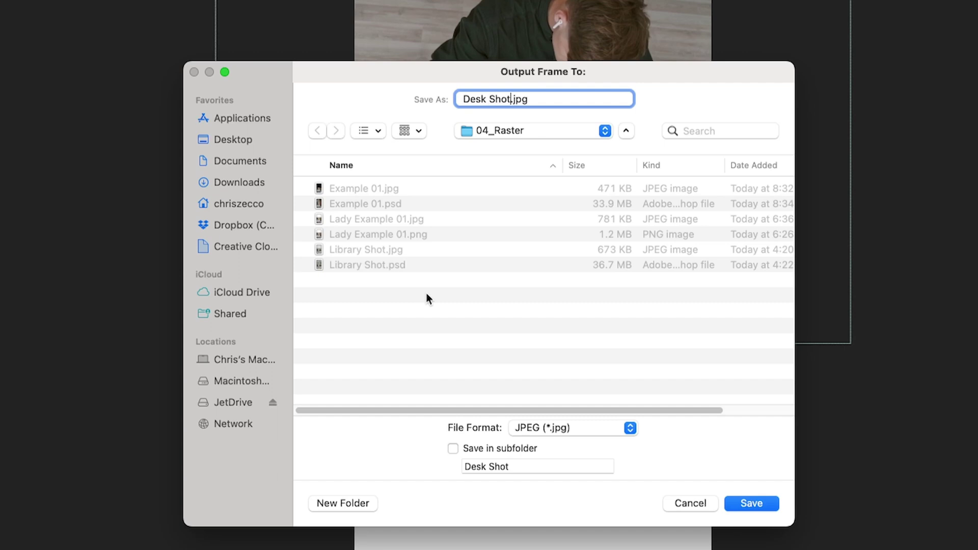
key("Return")
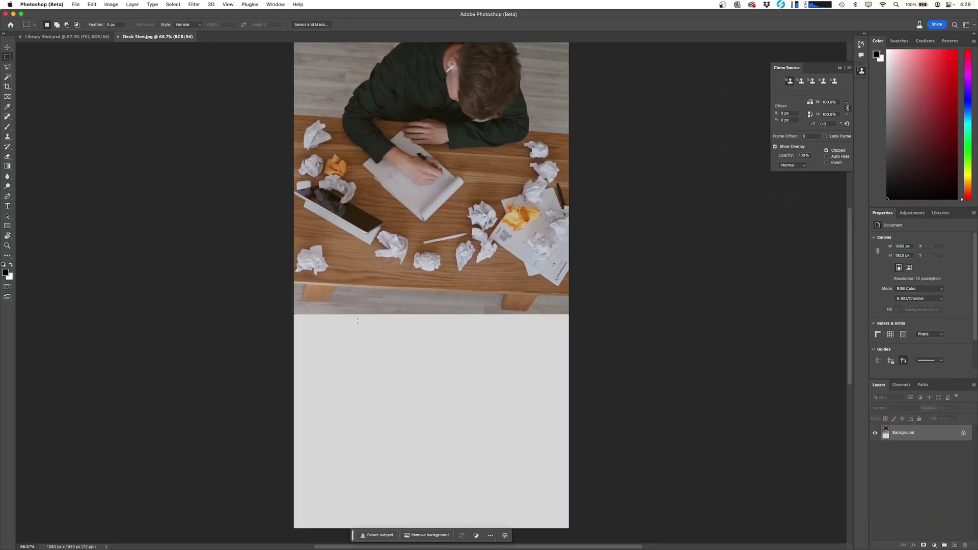
left_click_drag(277, 306, 662, 534)
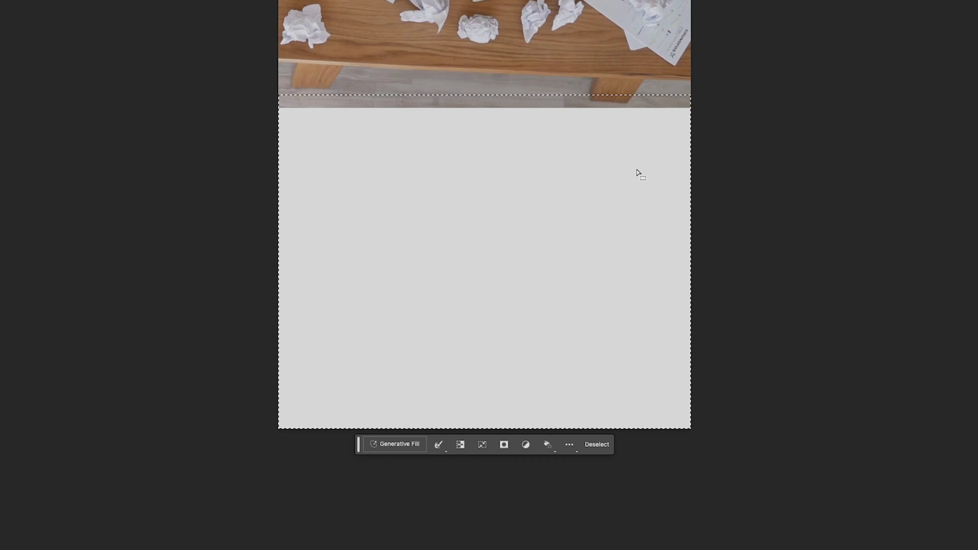
scroll(600, 332, "up", 5)
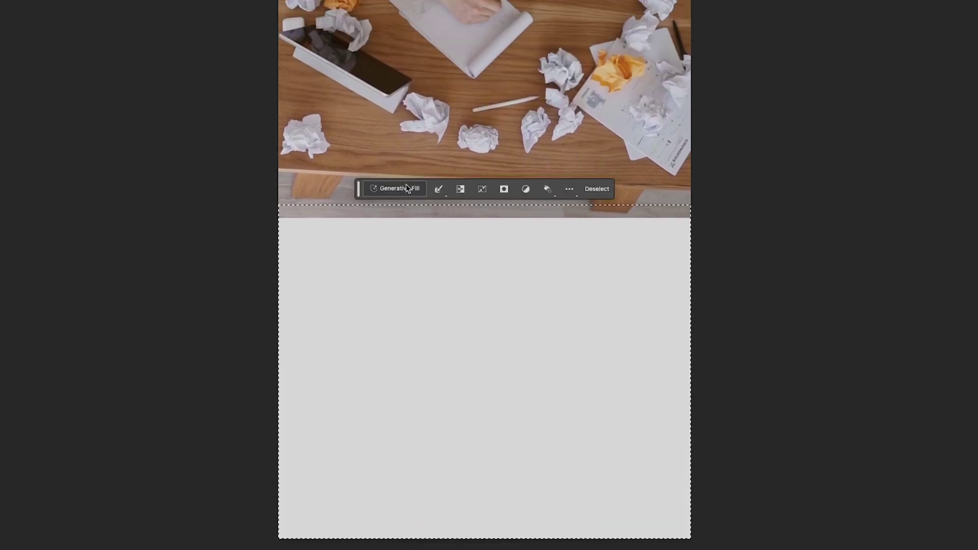
left_click(395, 193)
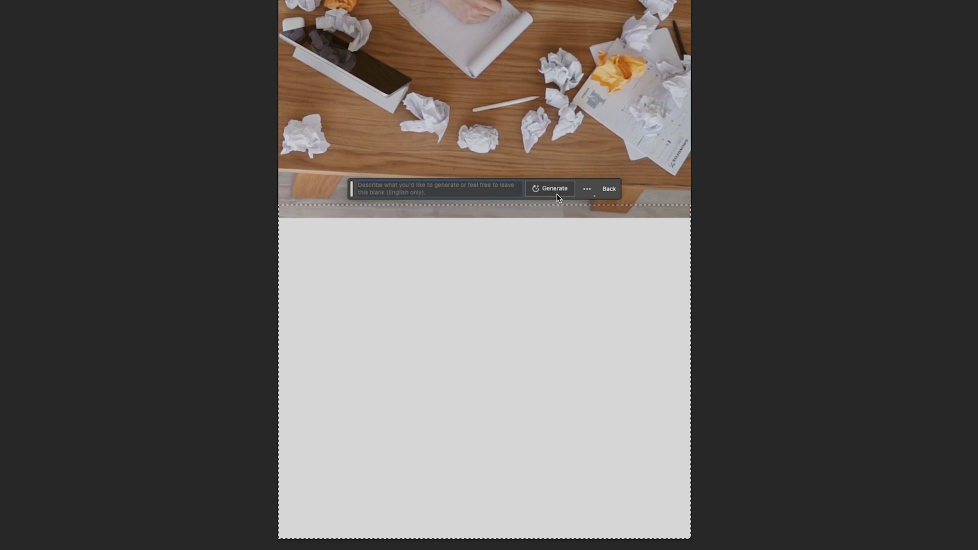
left_click(554, 197)
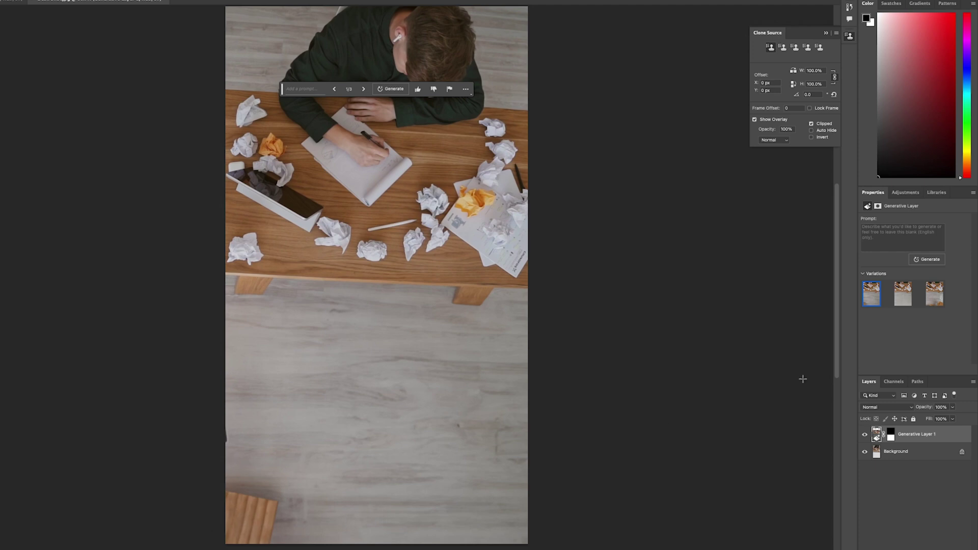
left_click(902, 299)
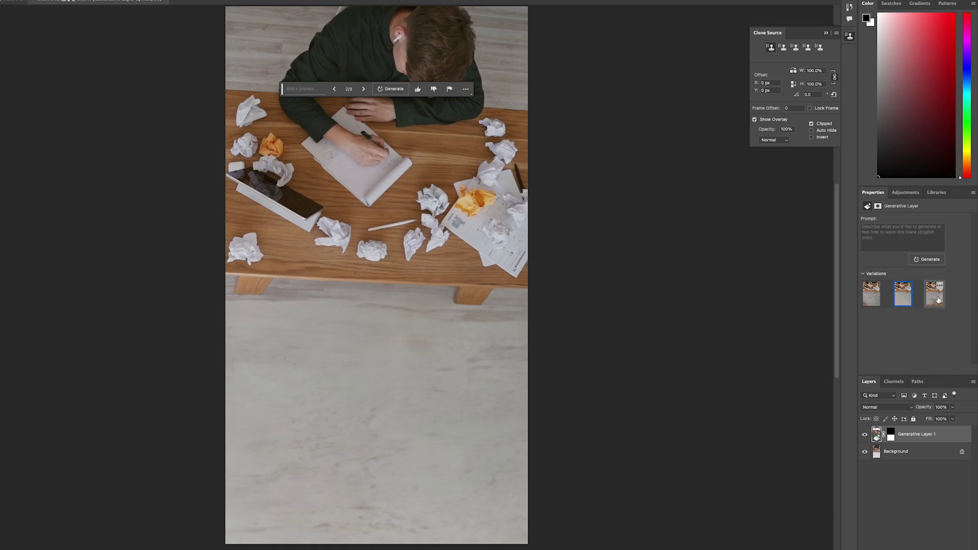
left_click(939, 300)
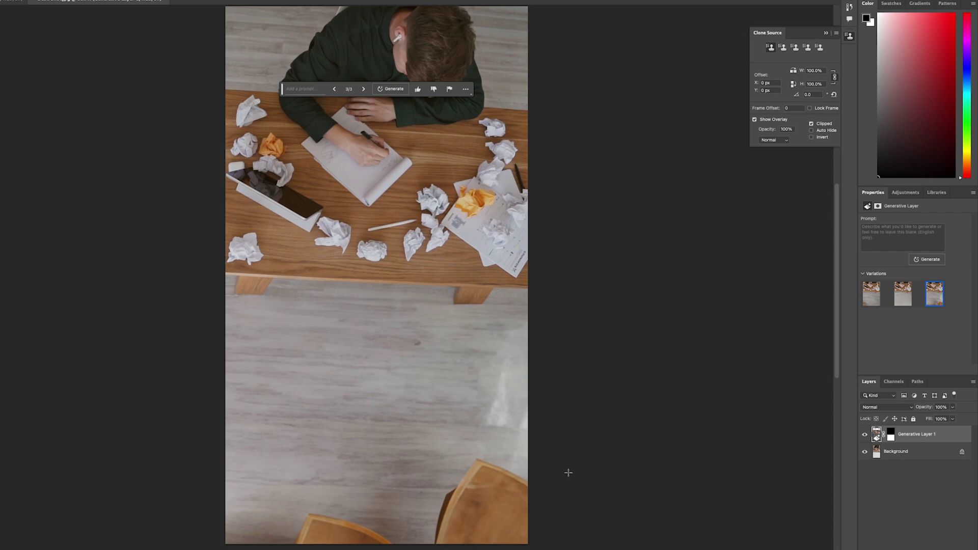
key("Delete")
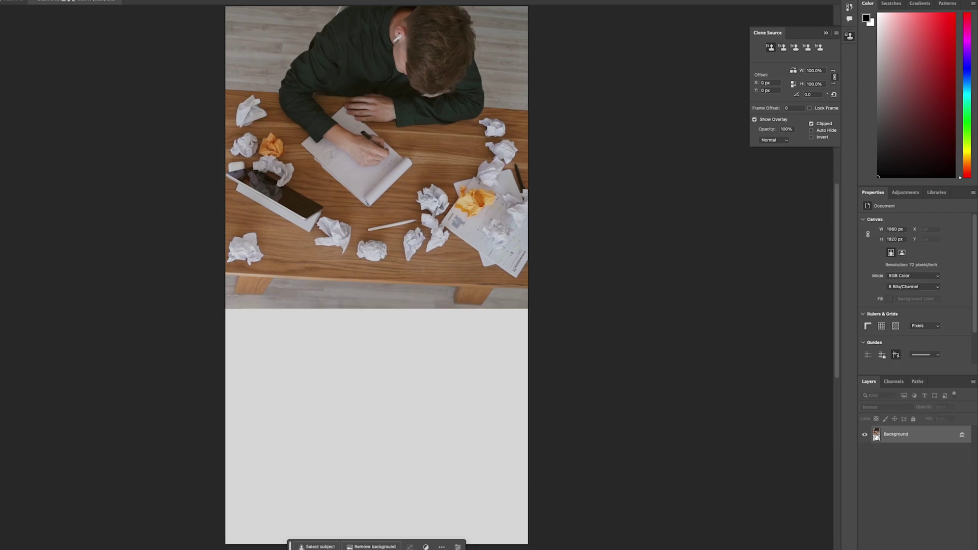
Marquee the grey area below the desk, overlapping the image edge, and generate with no prompt.
left_click_drag(224, 304, 595, 549)
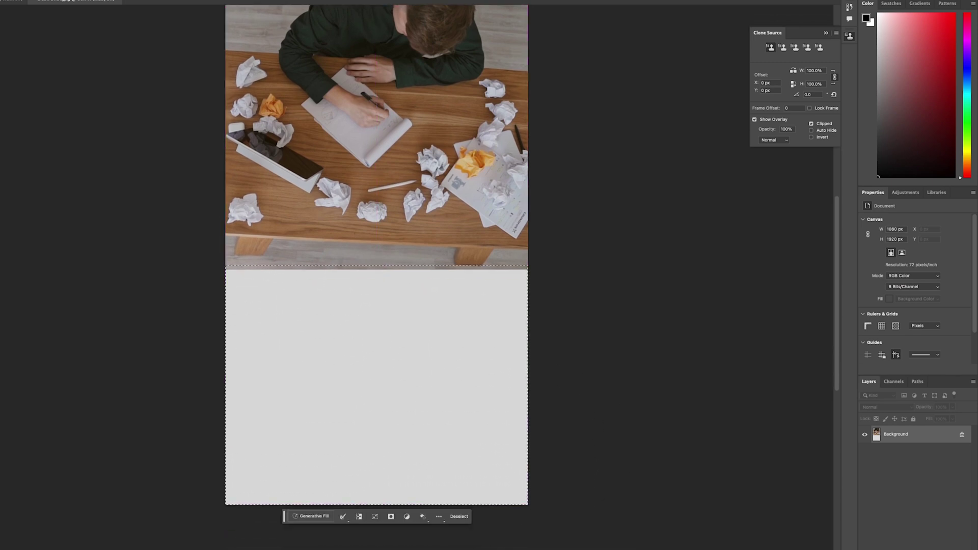
left_click(311, 516)
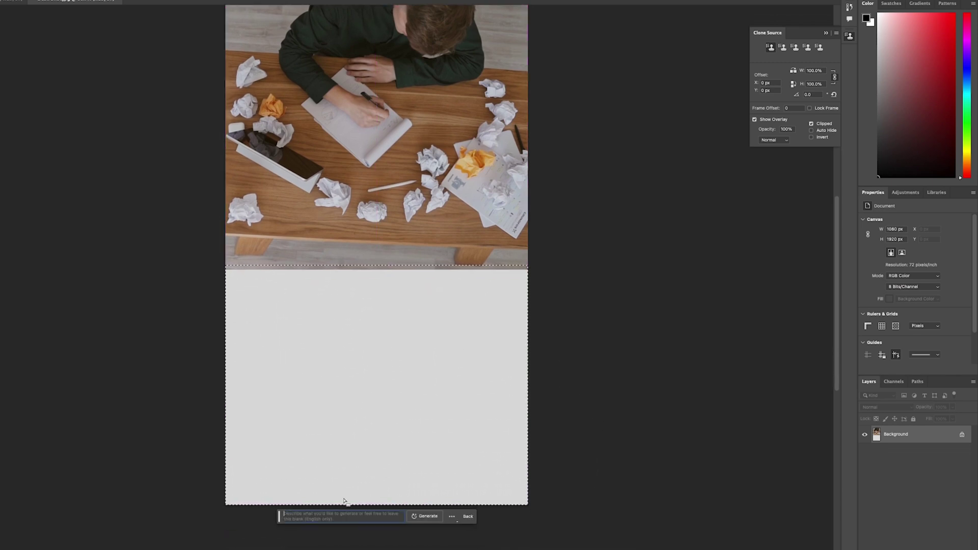
left_click(423, 516)
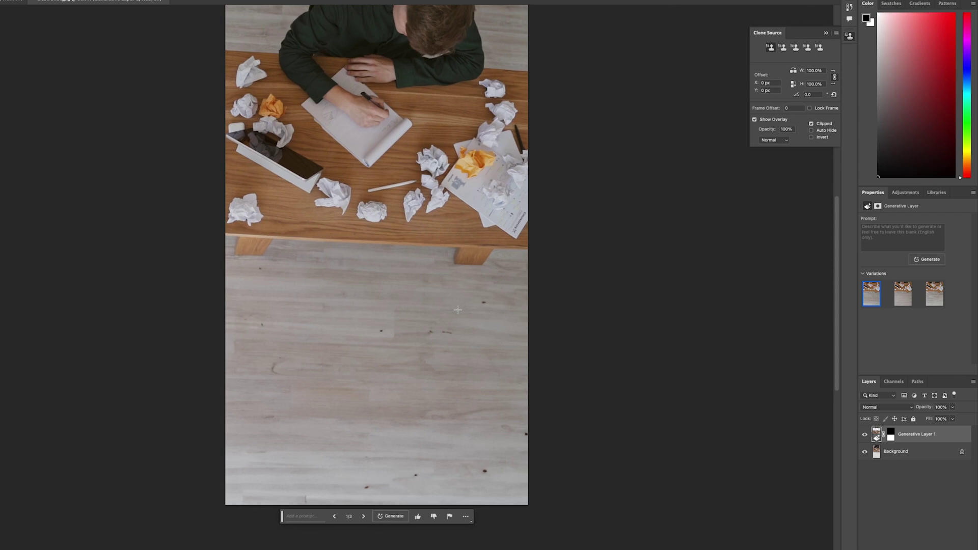
Compare the generated floor variations and keep the third one.
left_click_drag(379, 229, 392, 289)
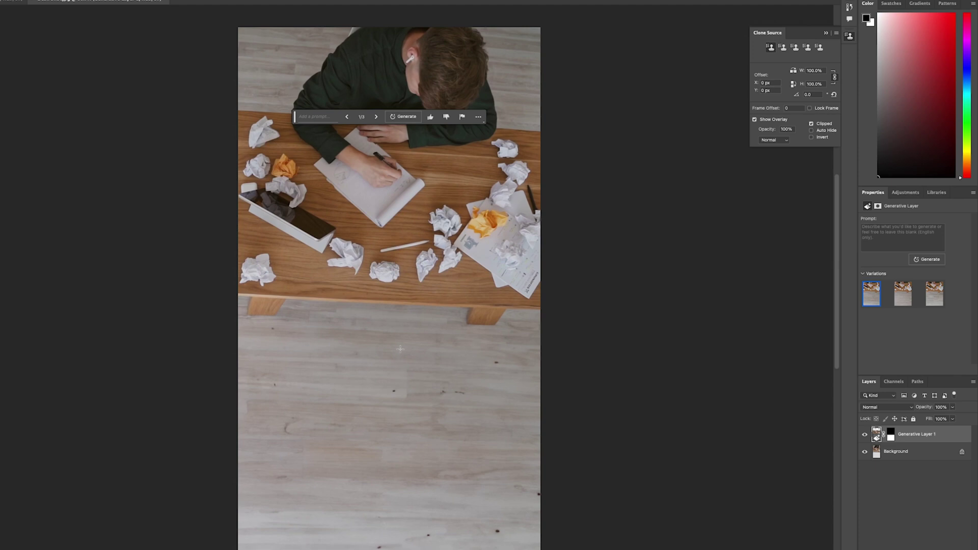
left_click(899, 297)
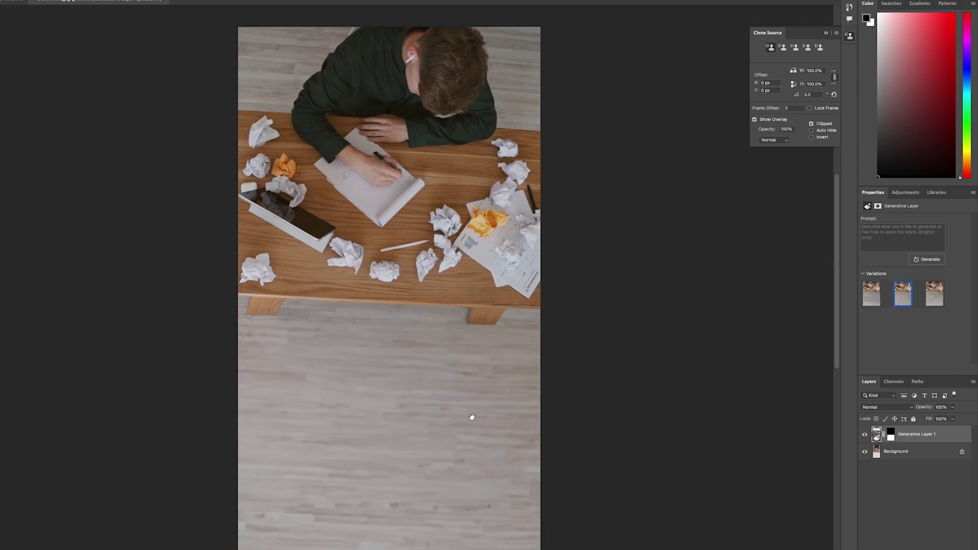
left_click_drag(472, 418, 458, 360)
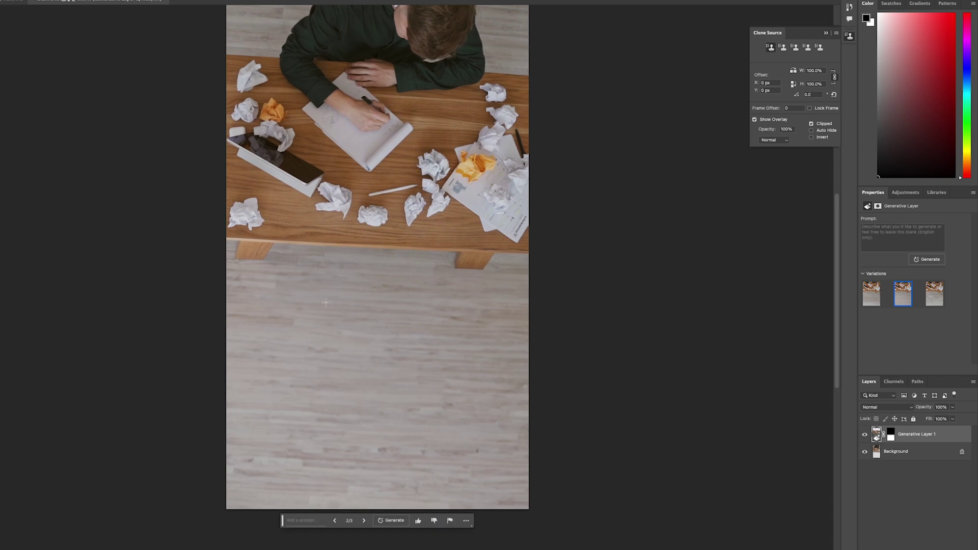
left_click(871, 295)
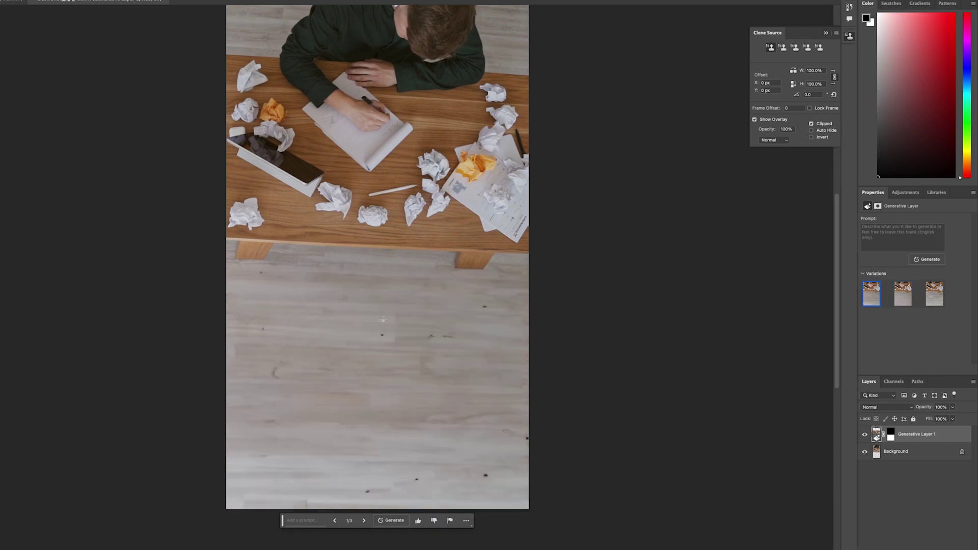
left_click(936, 300)
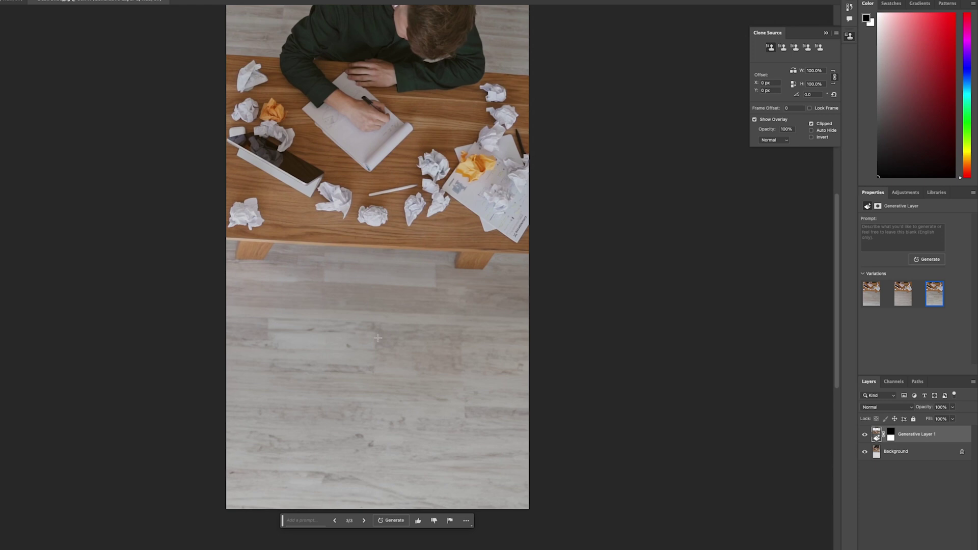
Rename the generative layer to 'Fill' and save the document as Desk Shot.psd.
double_click(916, 434)
type("Fill")
key("Return")
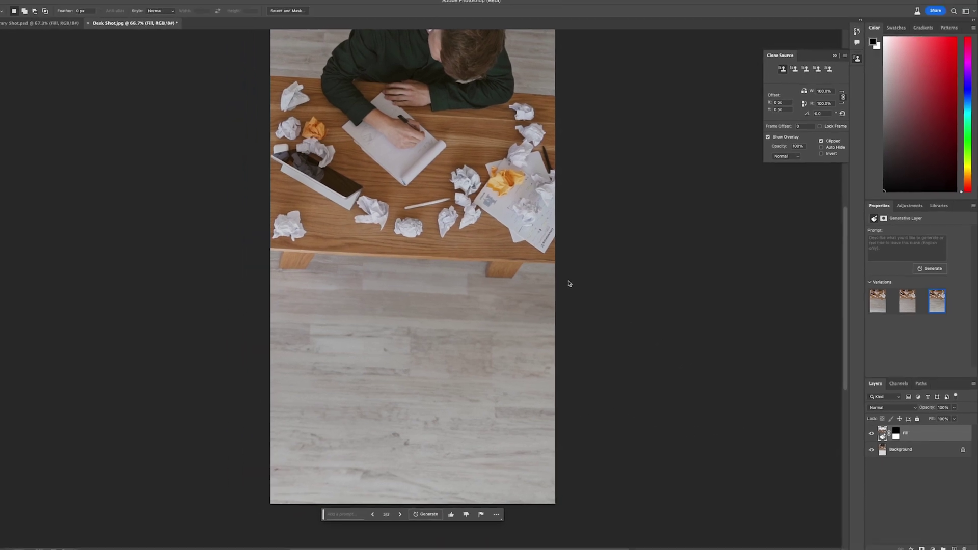
key("super+shift+s")
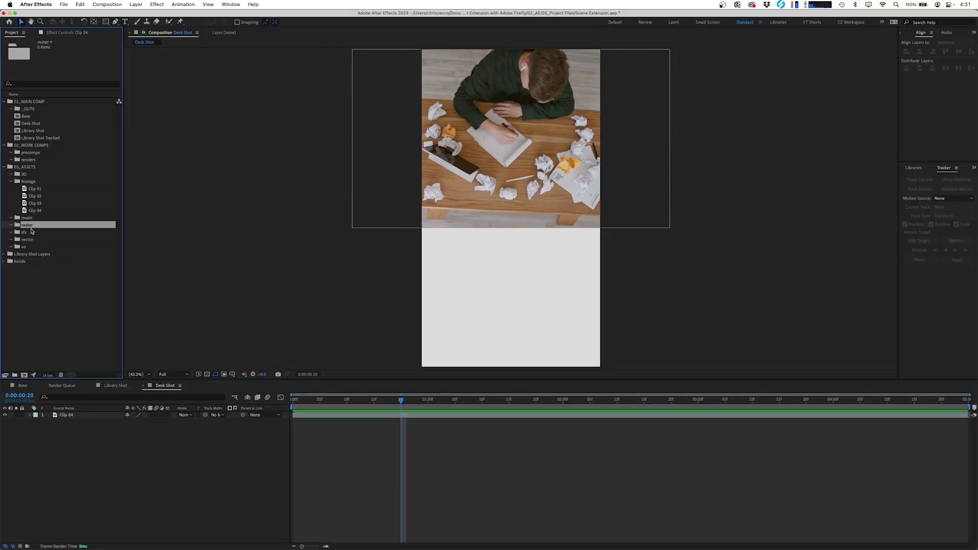
Import Desk Shot.psd as a composition retaining layer sizes.
key("super+i")
left_click(371, 131)
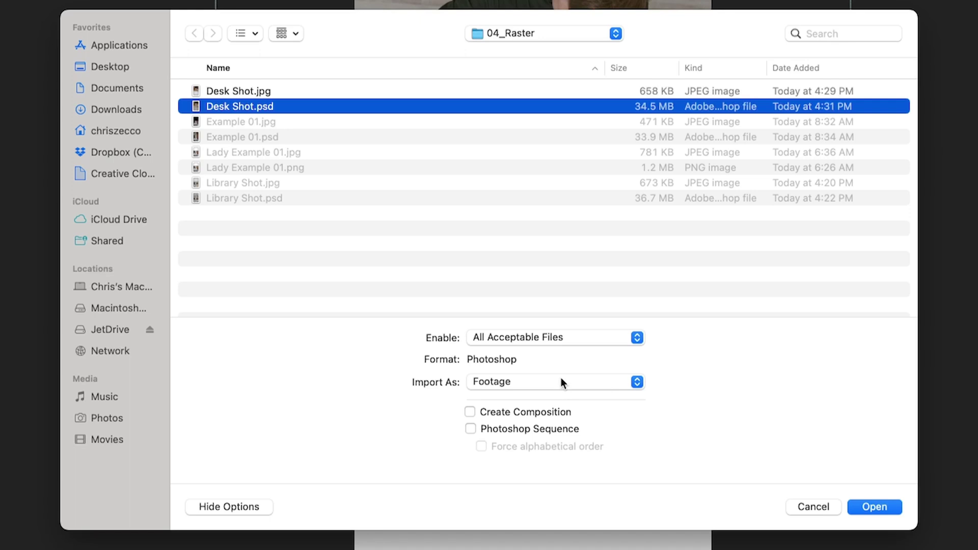
left_click(560, 378)
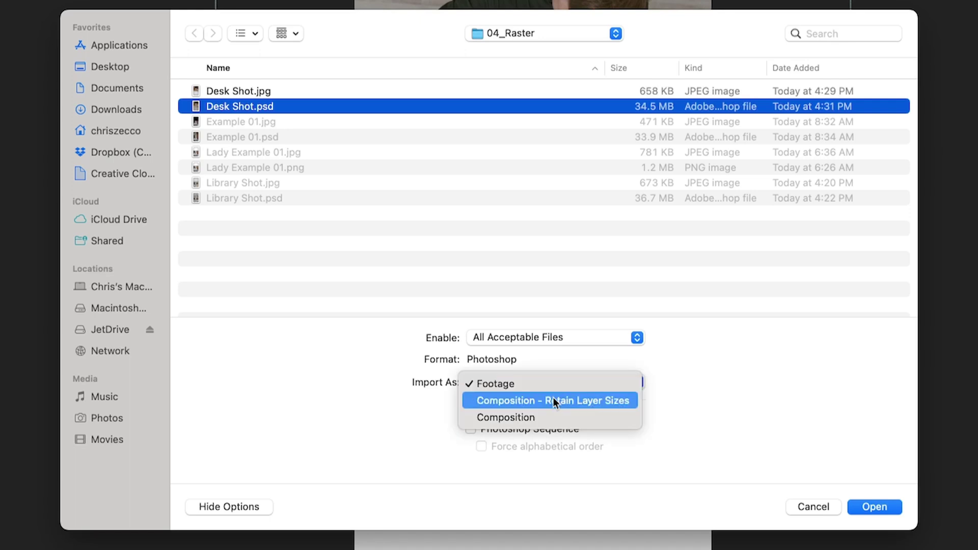
left_click(557, 399)
left_click(874, 507)
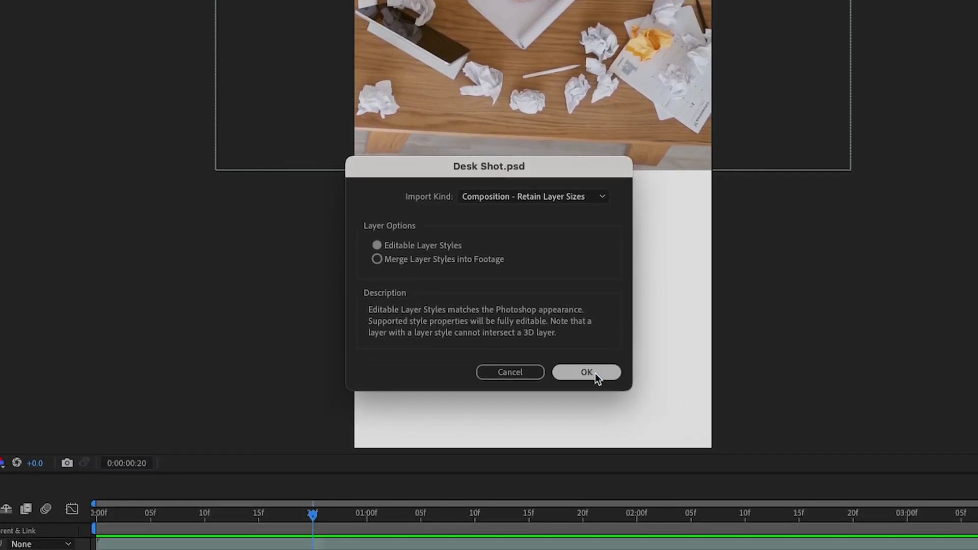
left_click(587, 372)
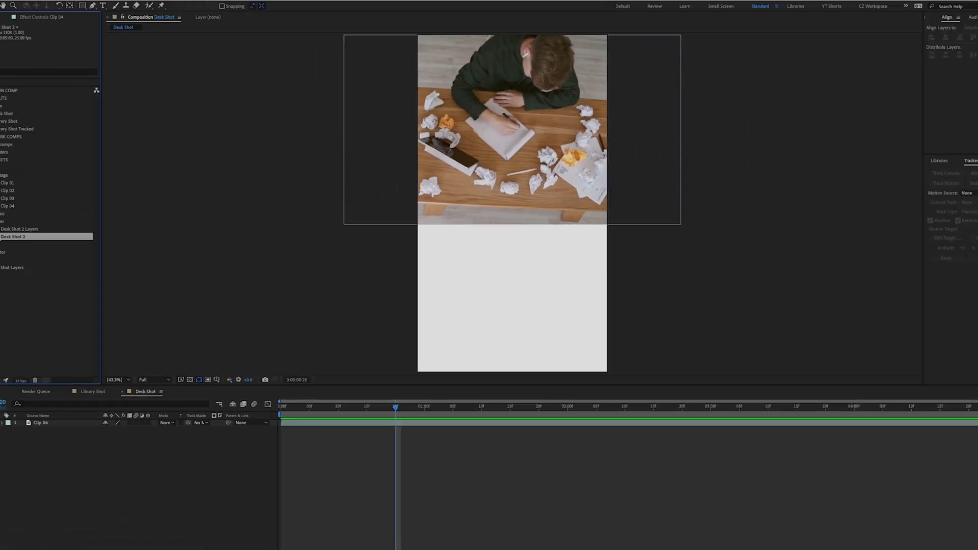
Take the Fill layer from the Desk Shot 2 comp and paste it above Clip 04 in Desk Shot.
double_click(4, 237)
left_click(66, 416)
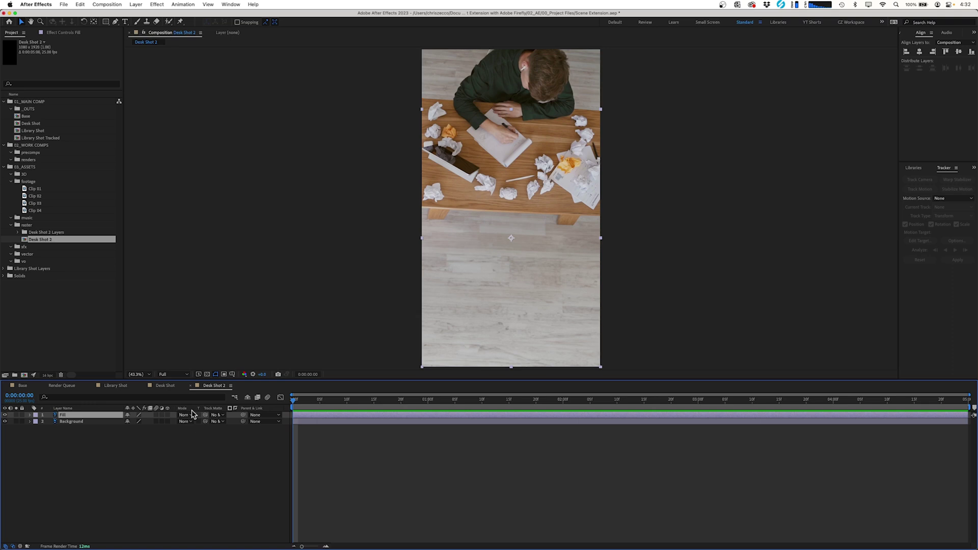
left_click(165, 385)
key("super+v")
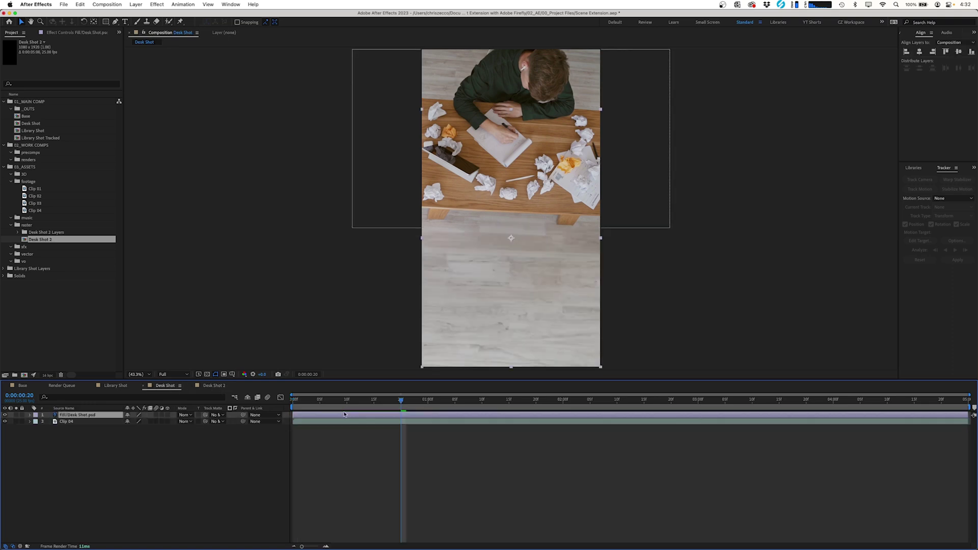
left_click_drag(403, 401, 407, 400)
Start a motion tracker on Clip 04 with rotation tracking enabled.
left_click(68, 422)
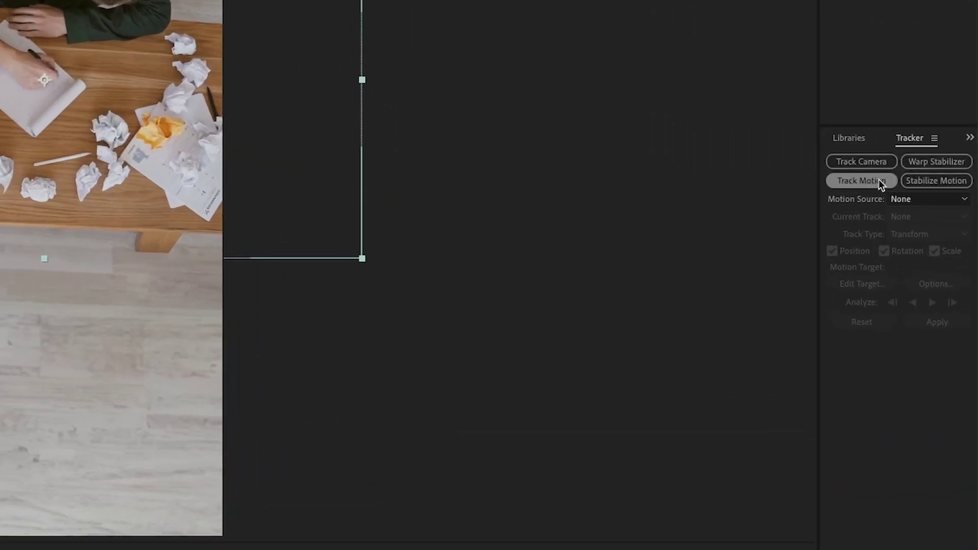
left_click(919, 189)
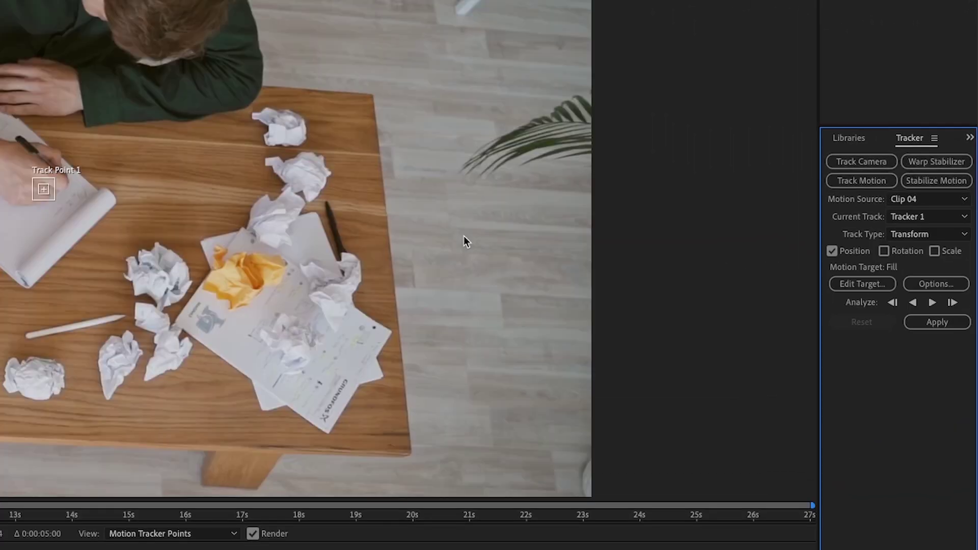
left_click(884, 252)
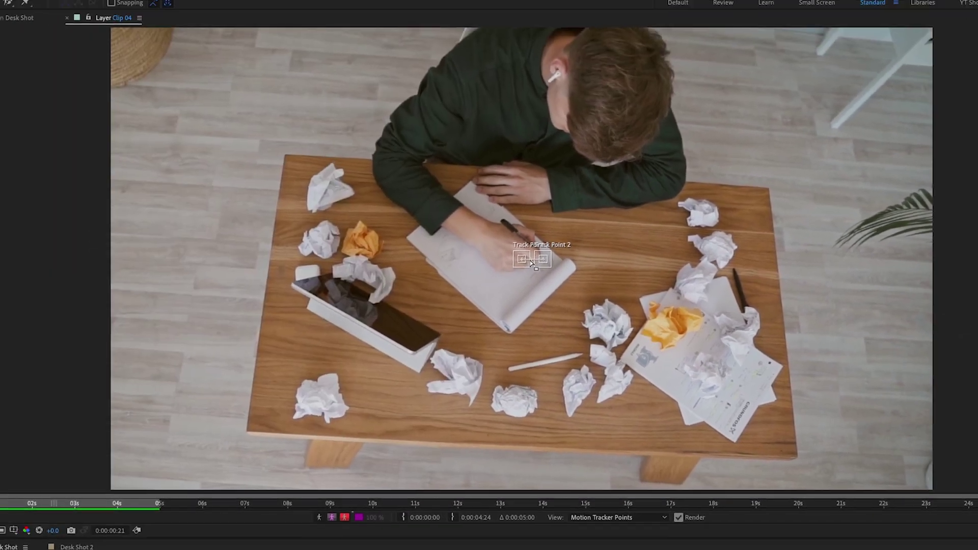
Place Track Point 1 on the lower-left paper ball and Track Point 2 on the right-hand one.
left_click(530, 265)
left_click_drag(528, 264, 341, 383)
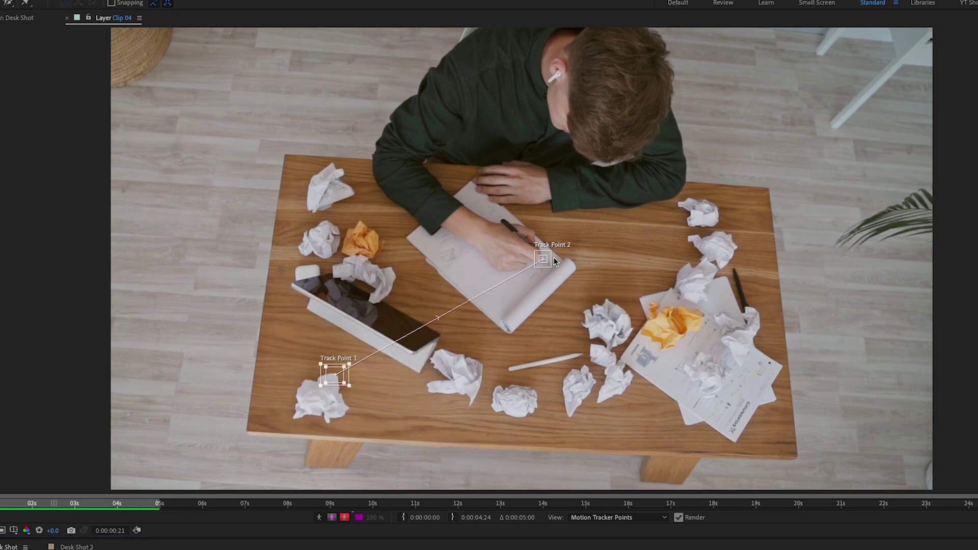
left_click(545, 263)
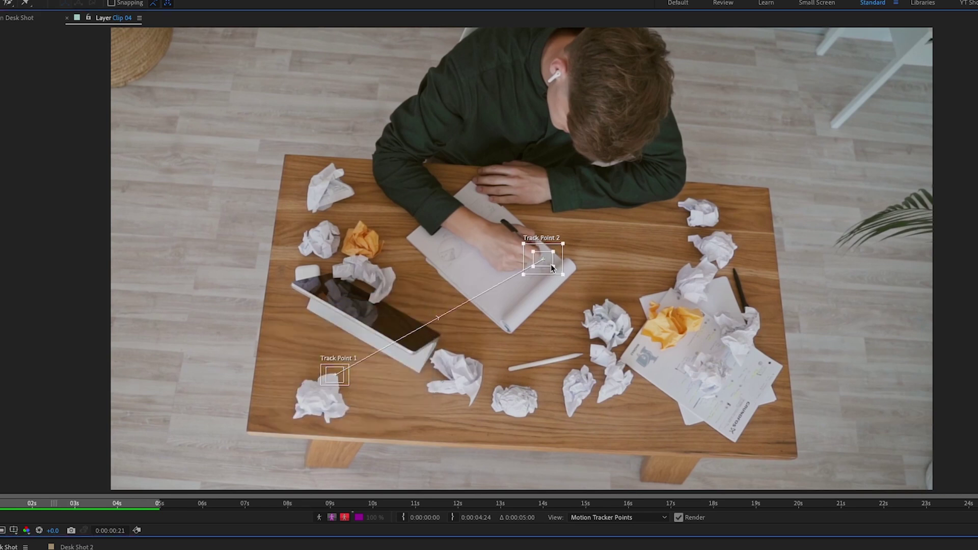
left_click_drag(546, 261, 722, 220)
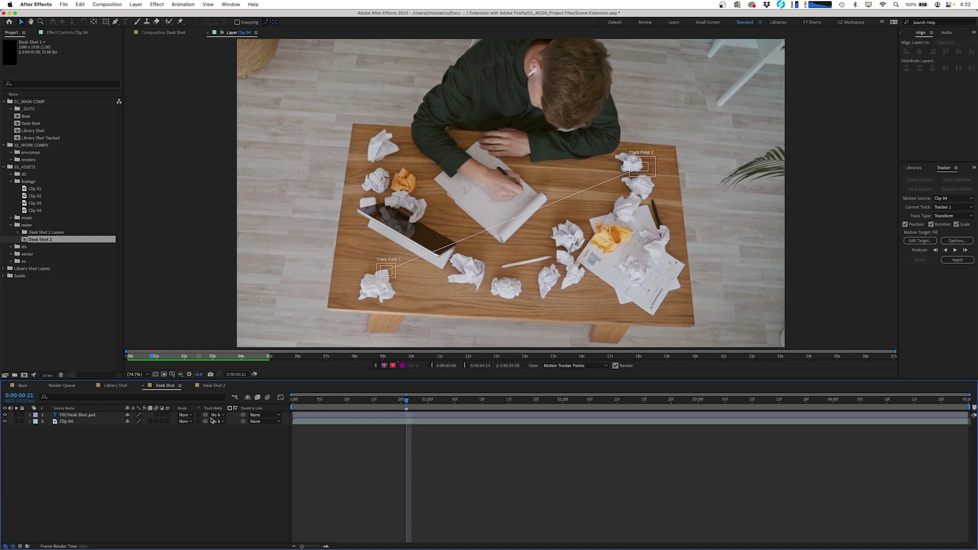
left_click(410, 423)
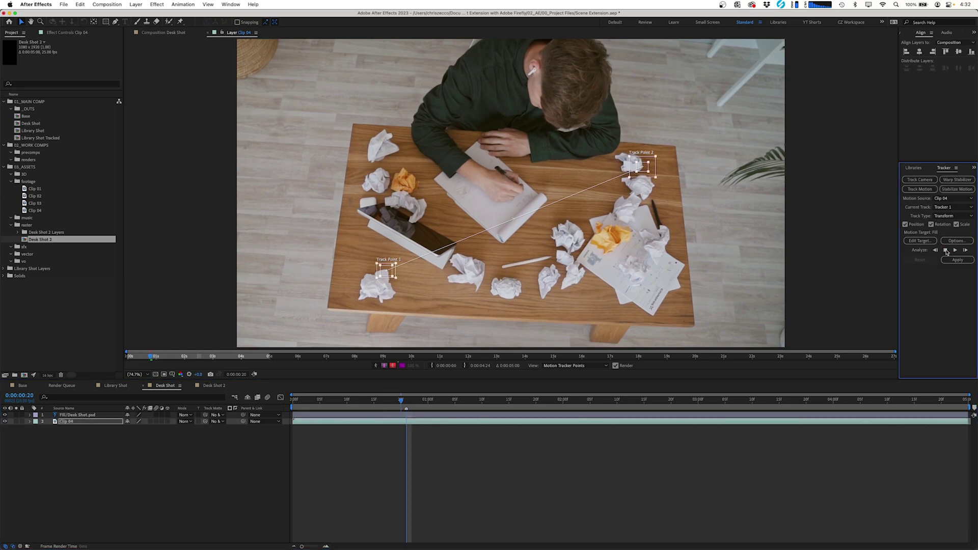
Analyze the Clip 04 track forward, then return to the starting frame.
left_click(955, 250)
left_click(956, 252)
left_click(406, 400)
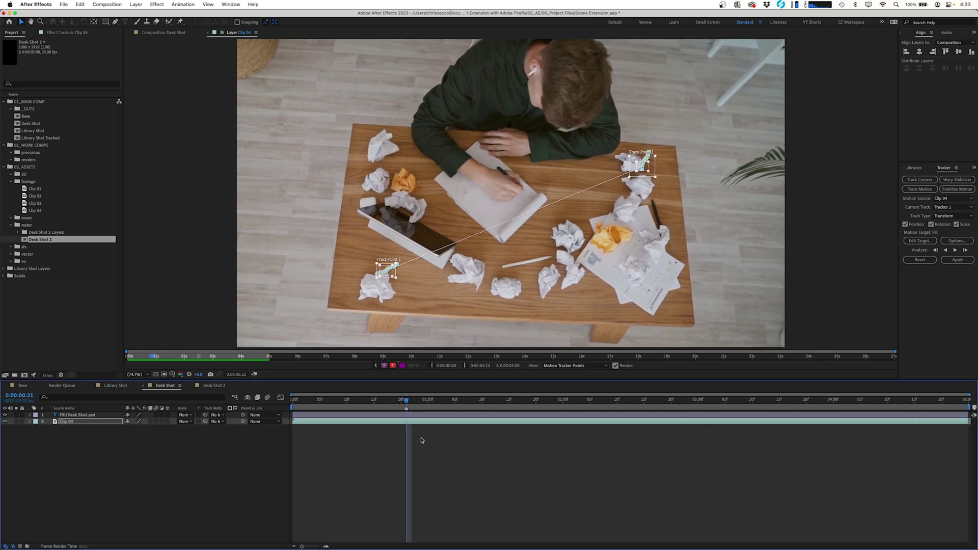
Add a new null layer named 'Track Data'.
key("super+alt+shift+y")
key("Return")
type("Track Data")
key("Return")
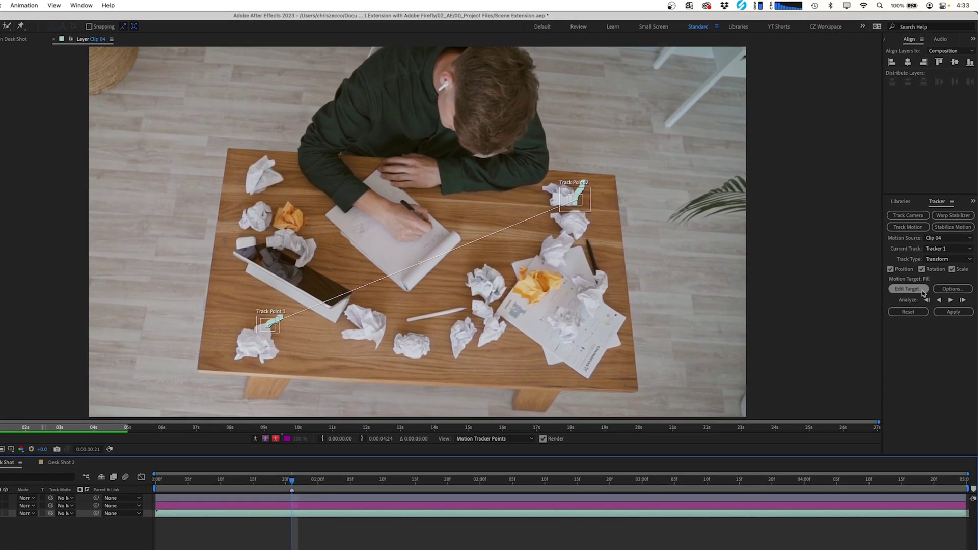
Make Track Data the motion target and apply the track in X and Y.
left_click(916, 241)
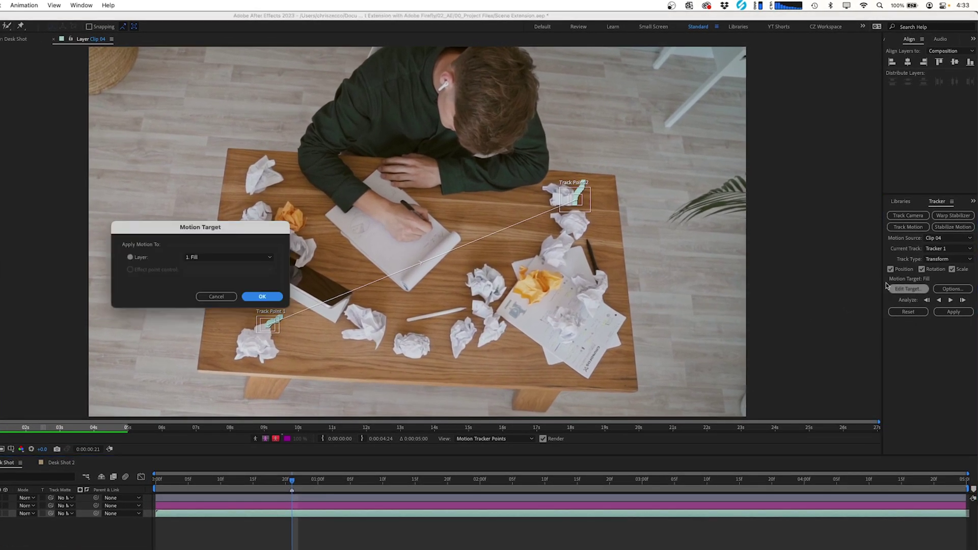
left_click(230, 257)
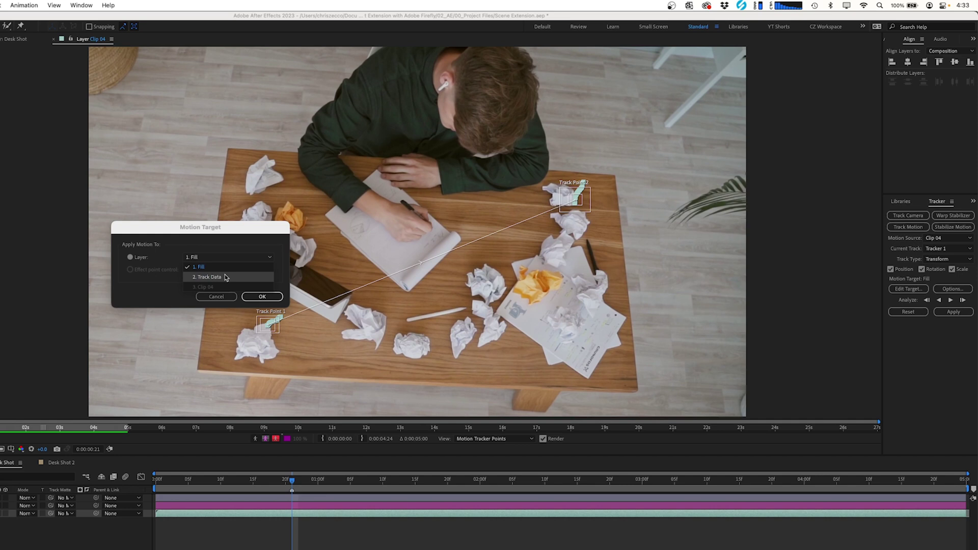
left_click(225, 277)
left_click(256, 298)
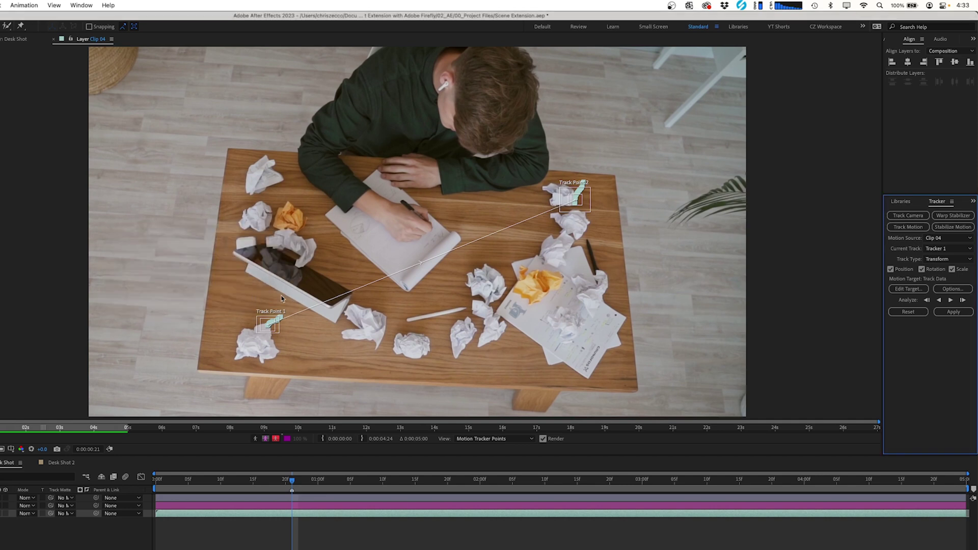
left_click(952, 311)
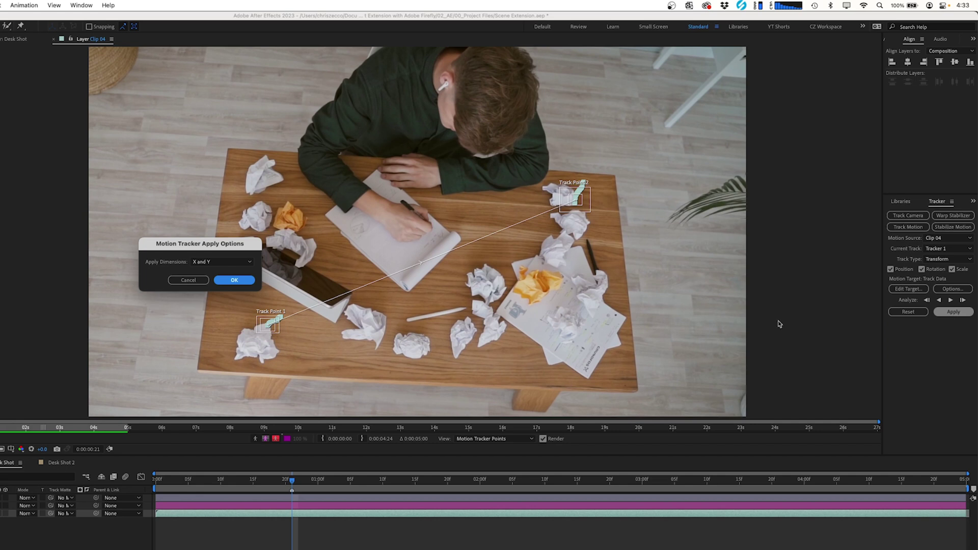
left_click(234, 281)
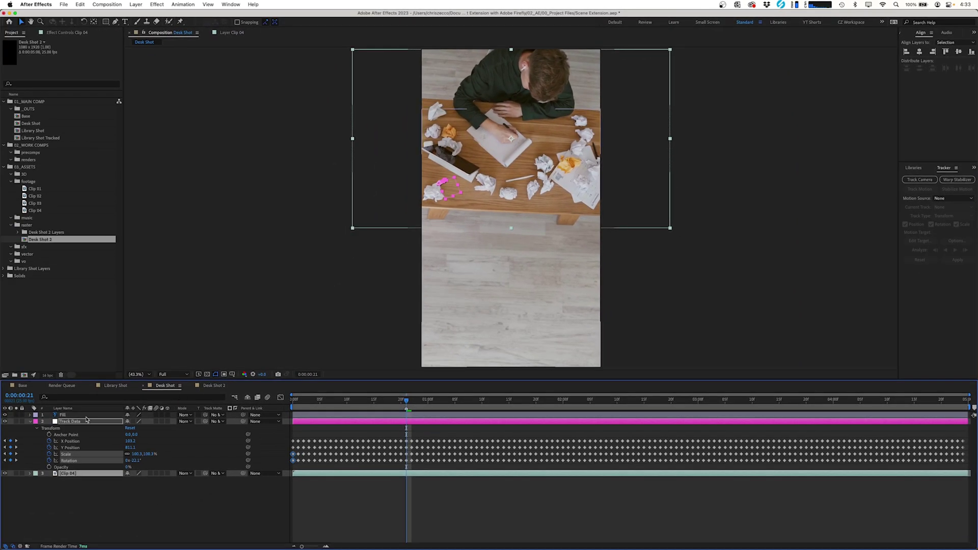
Parent the Fill layer to Track Data and play back the tracked result.
left_click(85, 417)
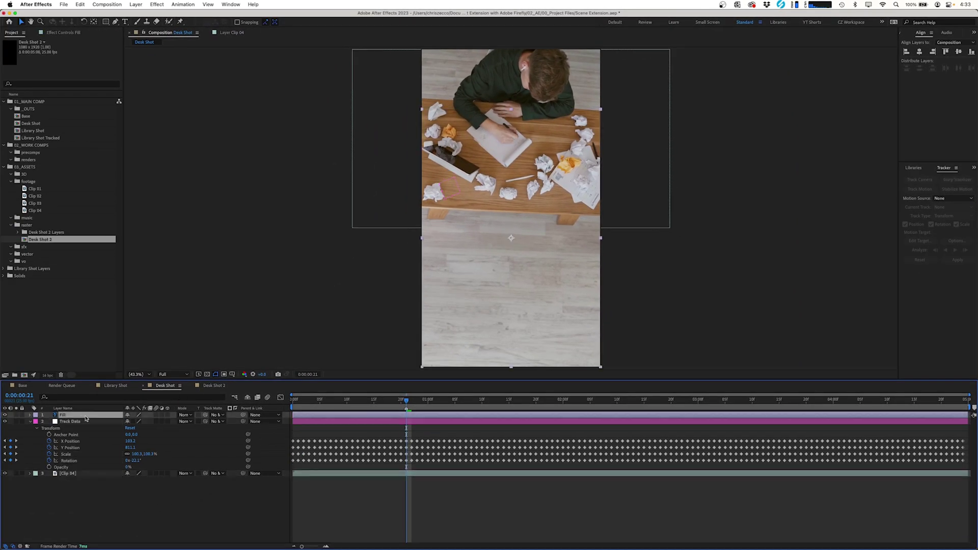
left_click_drag(243, 415, 91, 423)
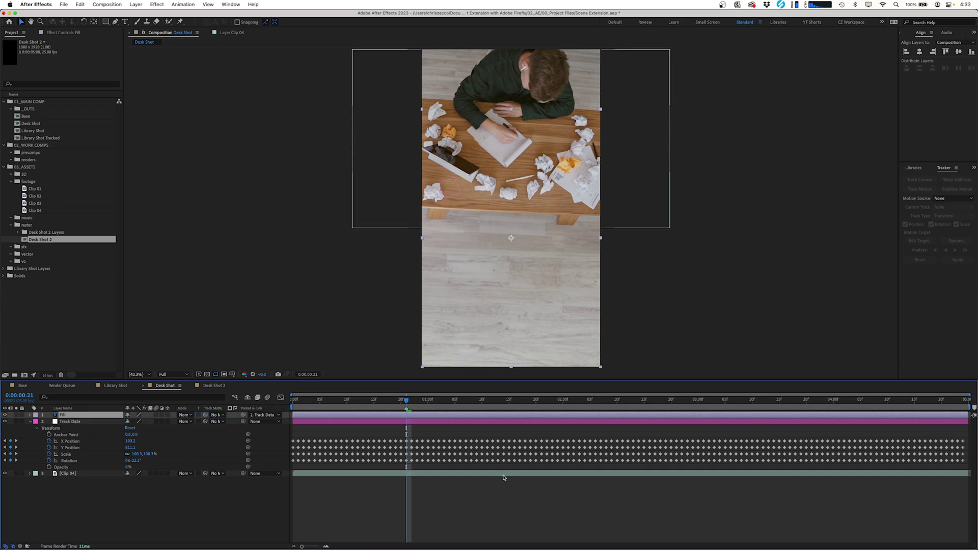
key("F2")
key("space")
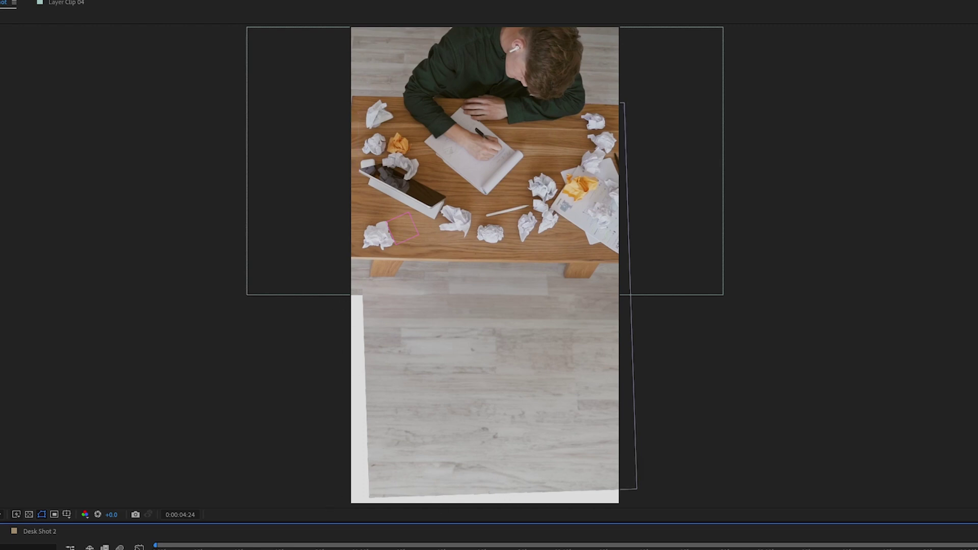
Precompose Fill, Track Data and Clip 04 into 'Desk Shot Scaled' and enable snapping.
key("ctrl+a")
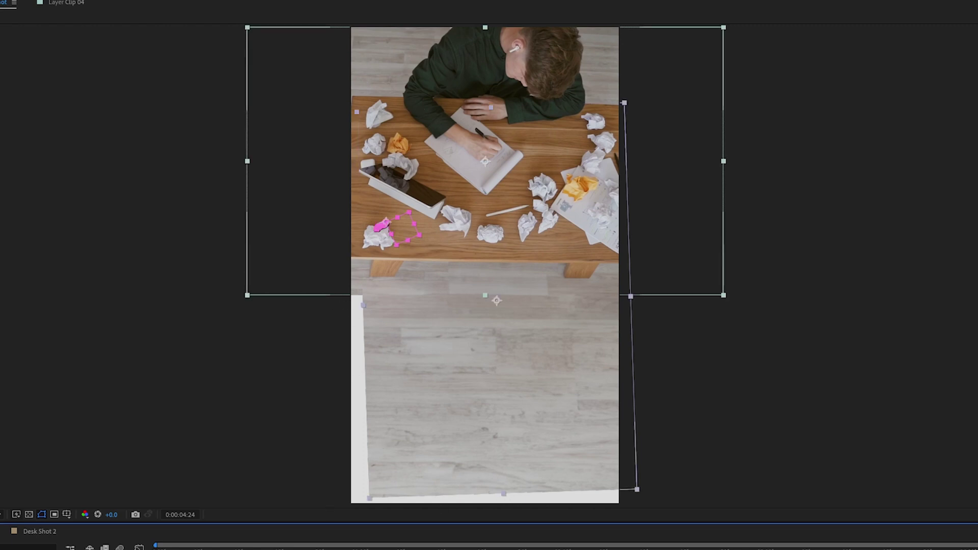
key("ctrl+shift+c")
type("Desk Shot")
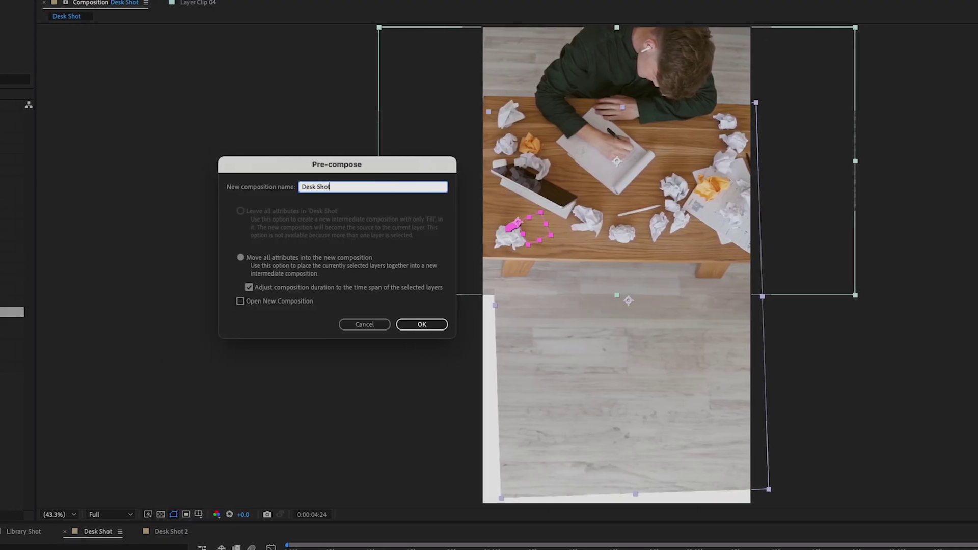
key("Return")
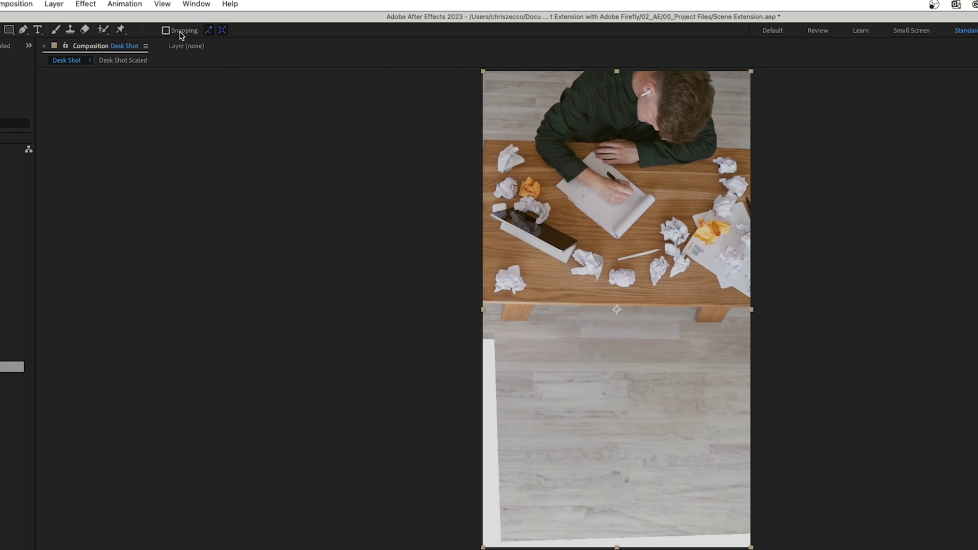
left_click(166, 34)
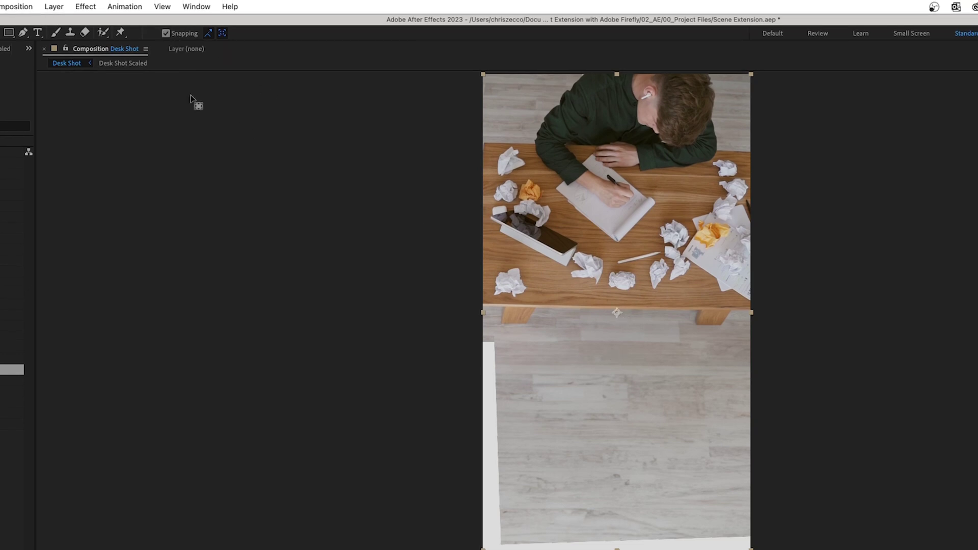
Anchor the precomp at its top centre, scale it to about 111%, nudge it left, and preview.
left_click_drag(615, 317, 615, 82)
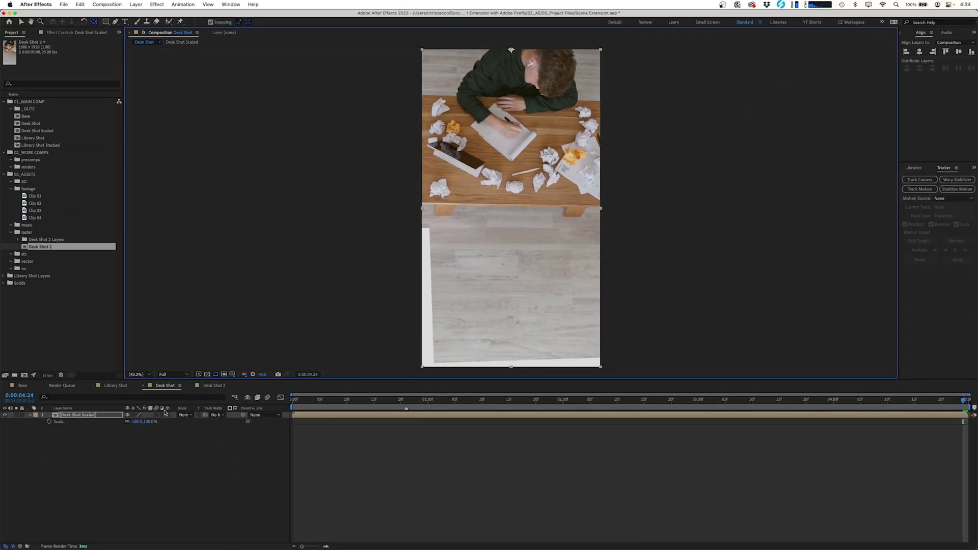
left_click_drag(145, 421, 152, 421)
key("Left")
key("Left")
key("Left")
key("Left")
key("Left")
key("Left")
key("Left")
key("Left")
key("Left")
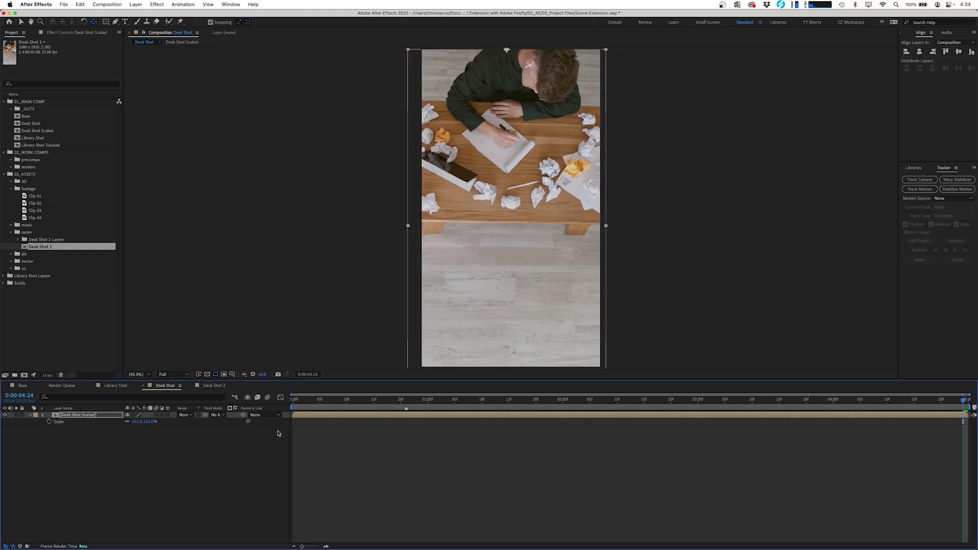
left_click(667, 433)
key("space")
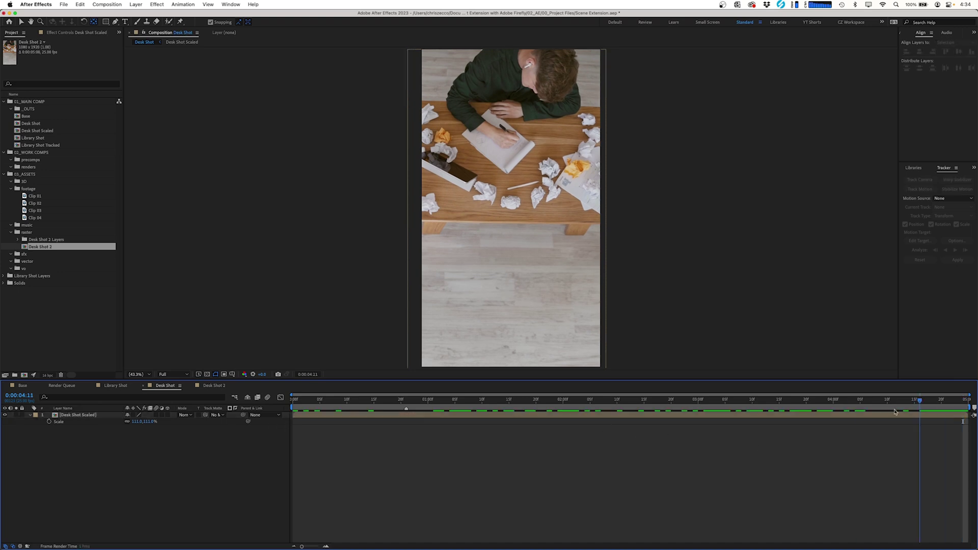